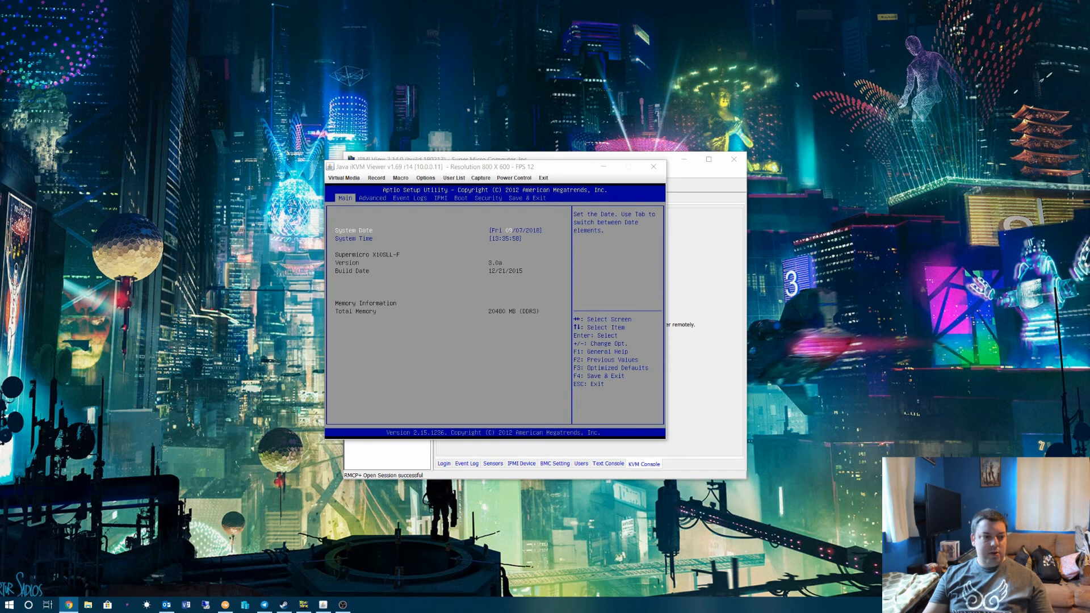
Open the Intel RSTe SATA Controller configuration among the advanced BIOS settings
{"action": "left_click", "coordinate": [481, 337]}
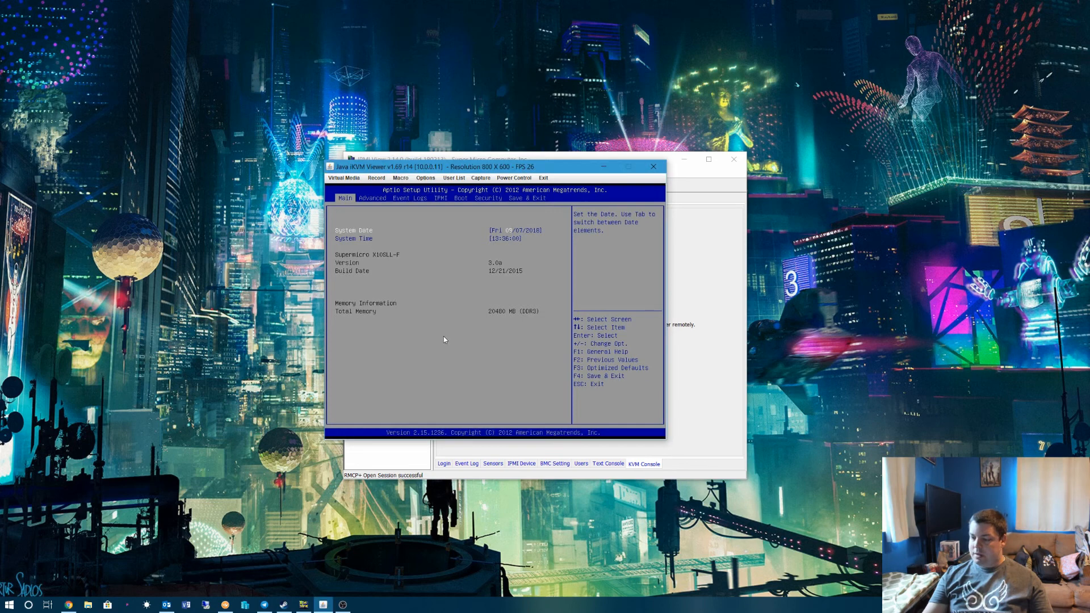
{"action": "key", "text": "Right"}
{"action": "key", "text": "Down"}
{"action": "key", "text": "Down"}
{"action": "key", "text": "Down"}
{"action": "key", "text": "Down"}
{"action": "key", "text": "Down"}
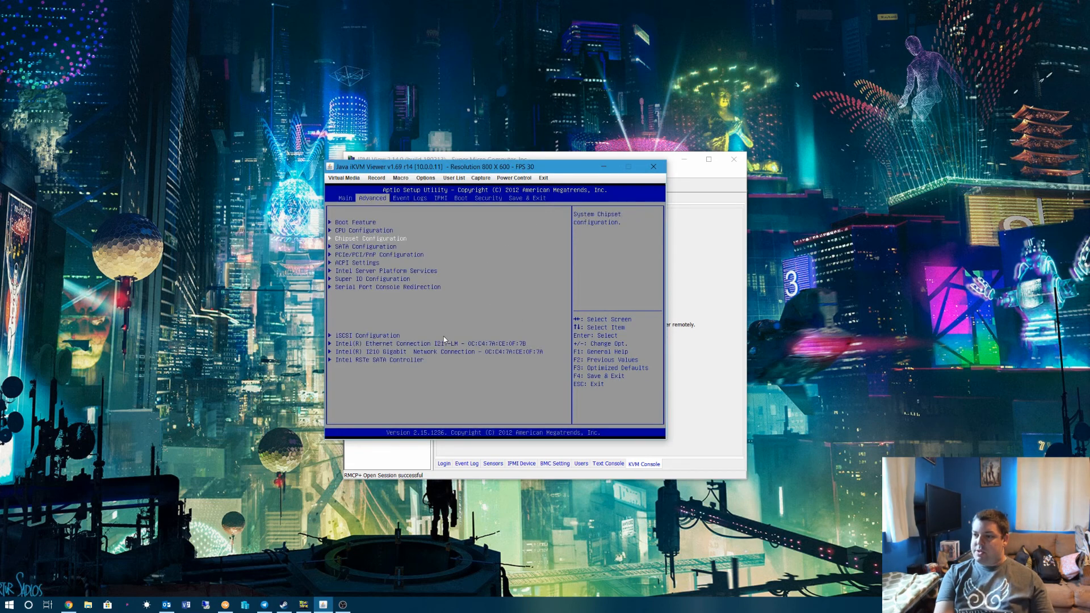
{"action": "key", "text": "Down"}
{"action": "key", "text": "Down"}
{"action": "key", "text": "Down"}
{"action": "key", "text": "Down"}
{"action": "key", "text": "Down"}
{"action": "key", "text": "Down"}
{"action": "key", "text": "Down"}
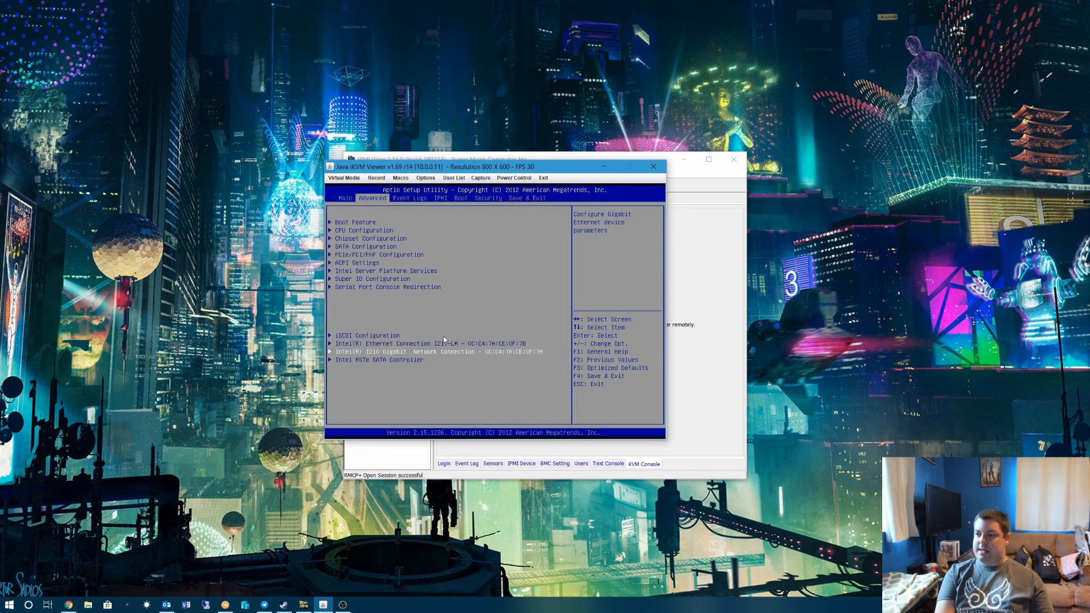
{"action": "key", "text": "Return"}
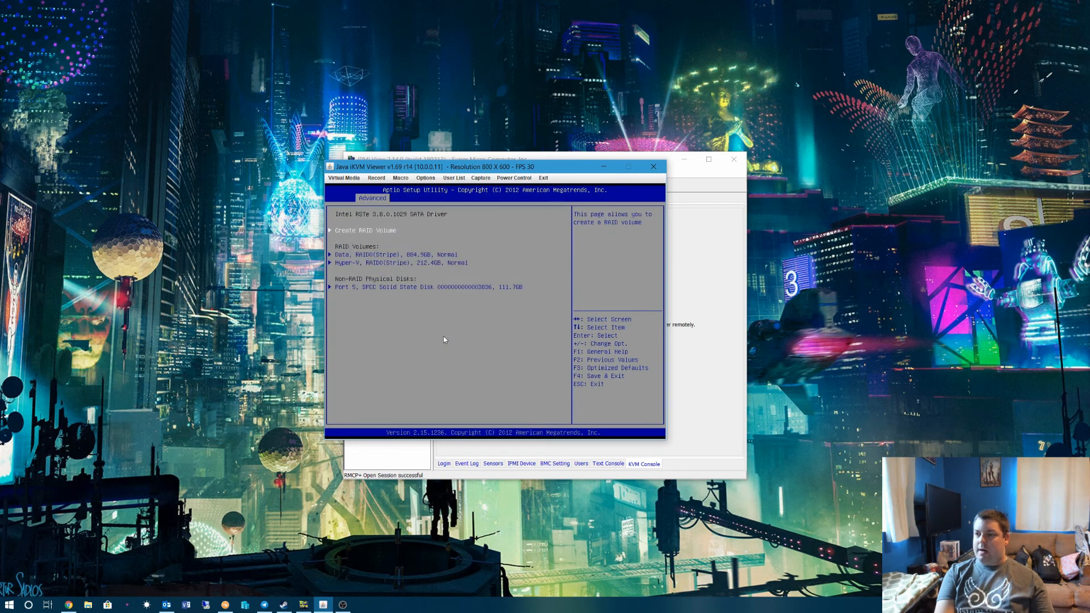
Delete the existing RAID volume named Data and confirm the loss of its contents
{"action": "key", "text": "Down"}
{"action": "key", "text": "Down"}
{"action": "key", "text": "Up"}
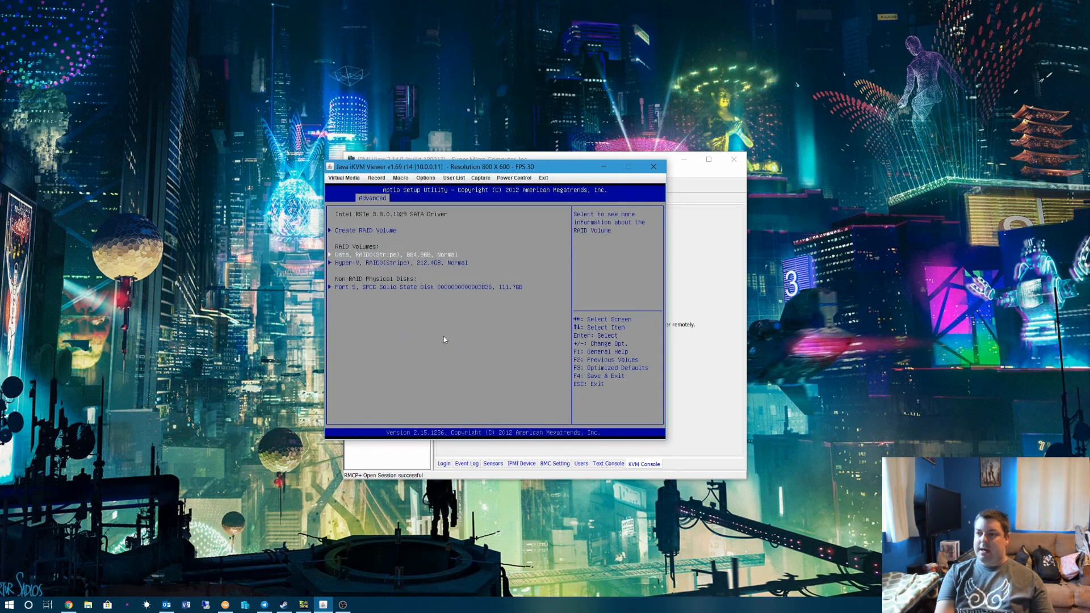
{"action": "key", "text": "Return"}
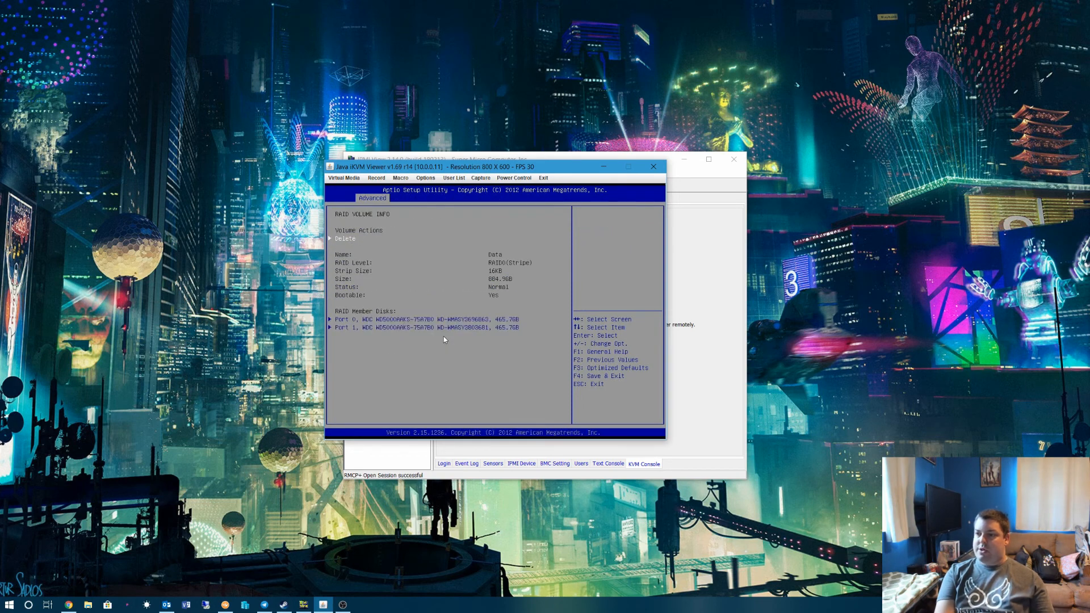
{"action": "key", "text": "Return"}
{"action": "key", "text": "Return"}
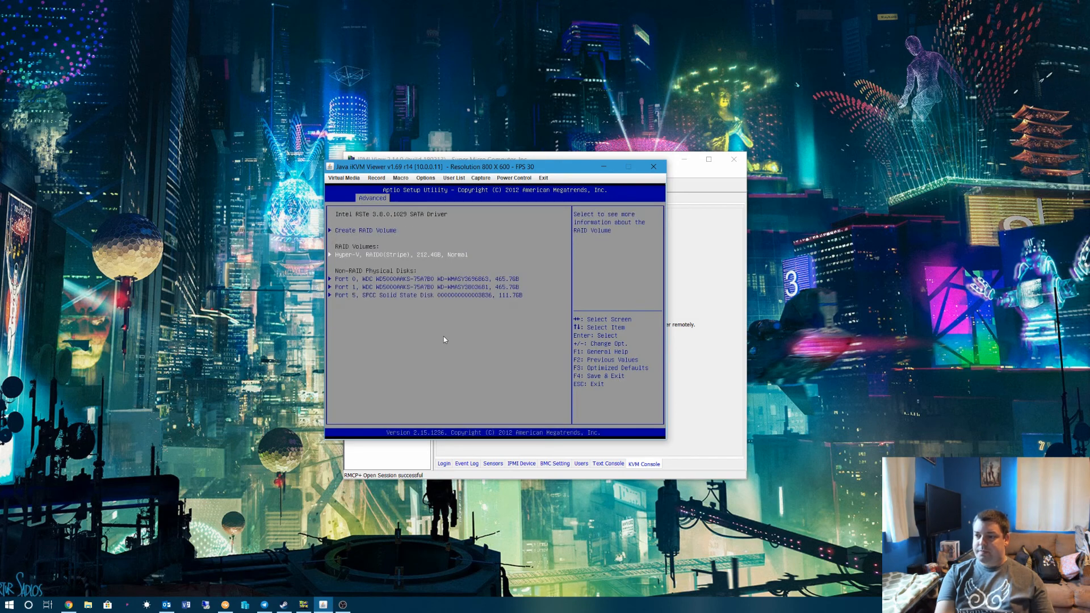
Delete the existing RAID volume named Hyper-V and confirm the deletion
{"action": "key", "text": "Return"}
{"action": "key", "text": "Return"}
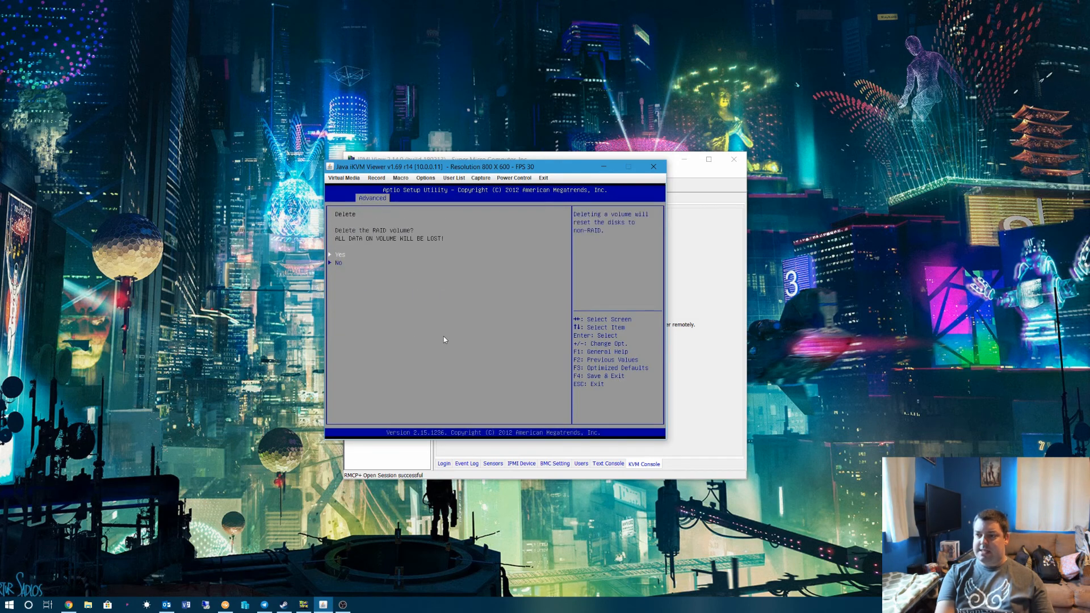
{"action": "key", "text": "Return"}
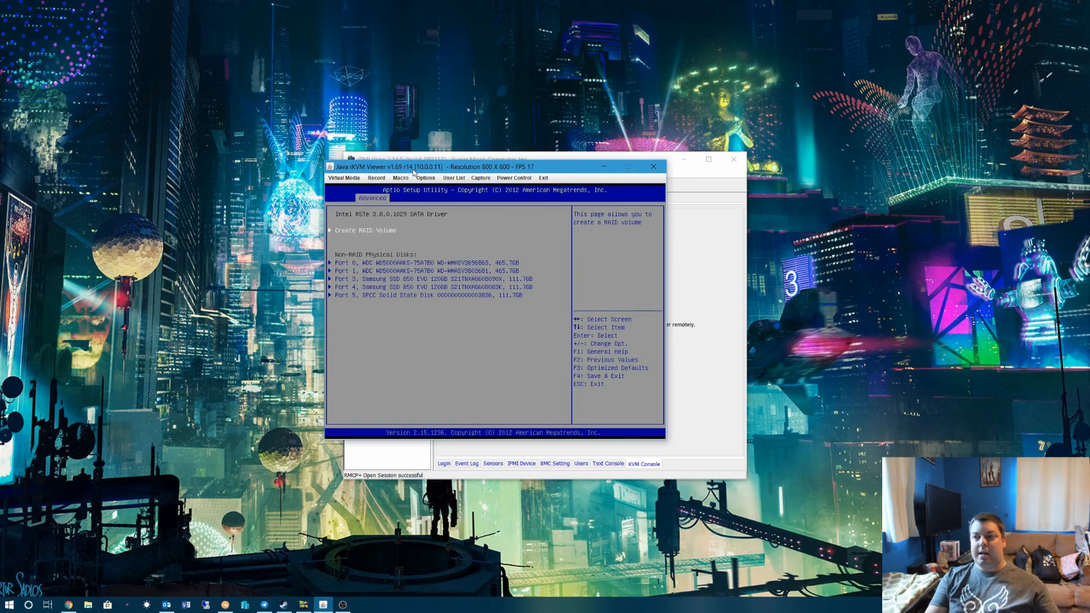
Start a new RAID volume and name it Data
{"action": "key", "text": "Return"}
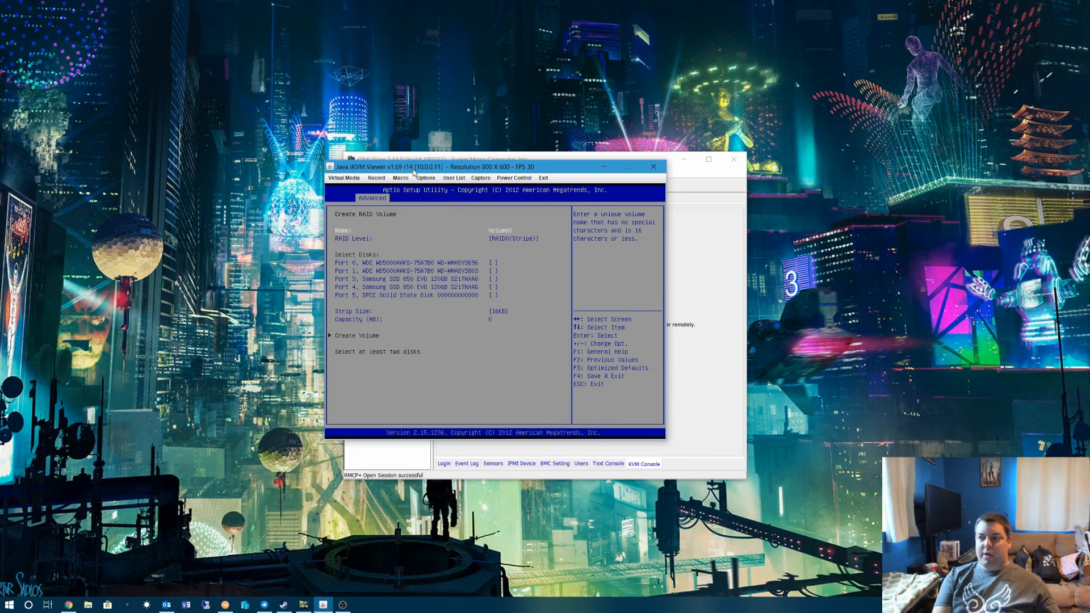
{"action": "key", "text": "Return"}
{"action": "key", "text": "BackSpace"}
{"action": "key", "text": "BackSpace"}
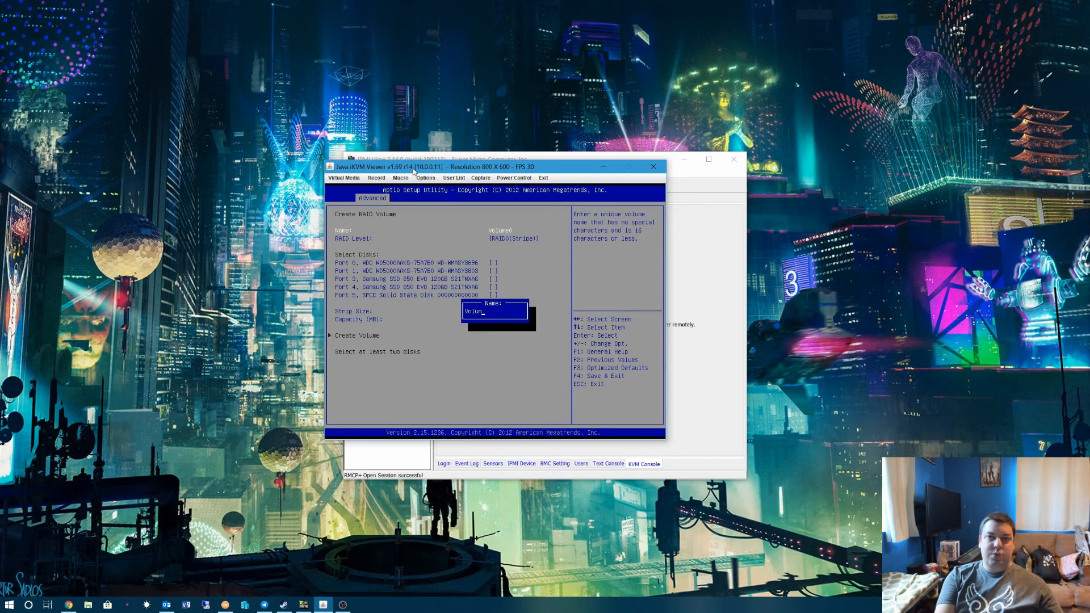
{"action": "key", "text": "BackSpace"}
{"action": "key", "text": "BackSpace"}
{"action": "key", "text": "BackSpace"}
{"action": "type", "text": "Da"}
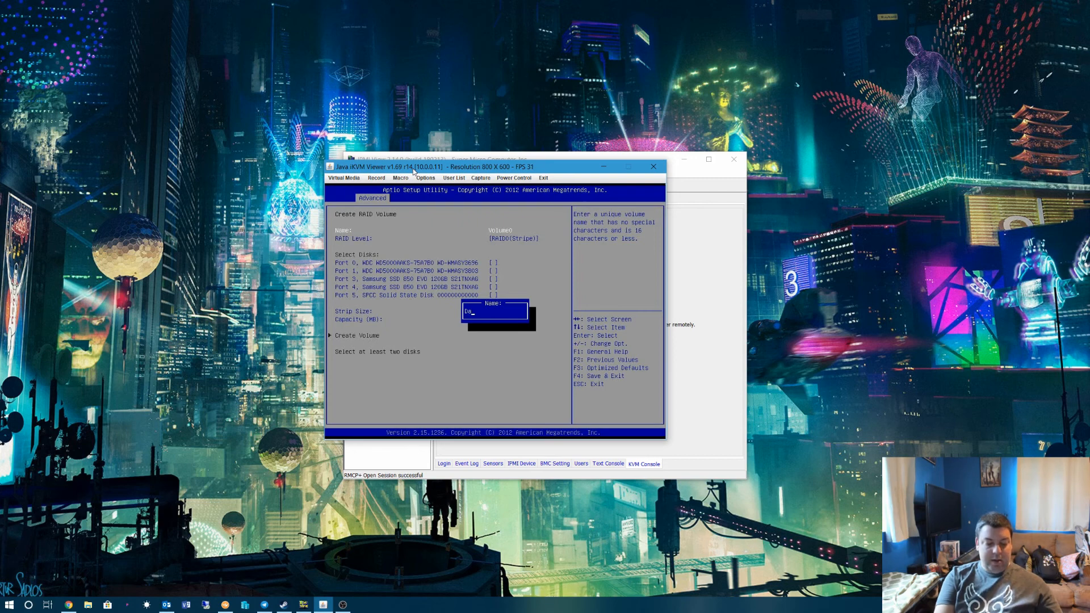
{"action": "type", "text": "ta"}
{"action": "key", "text": "Return"}
Choose RAID0(Stripe) as the RAID level of the Data volume
{"action": "key", "text": "Down"}
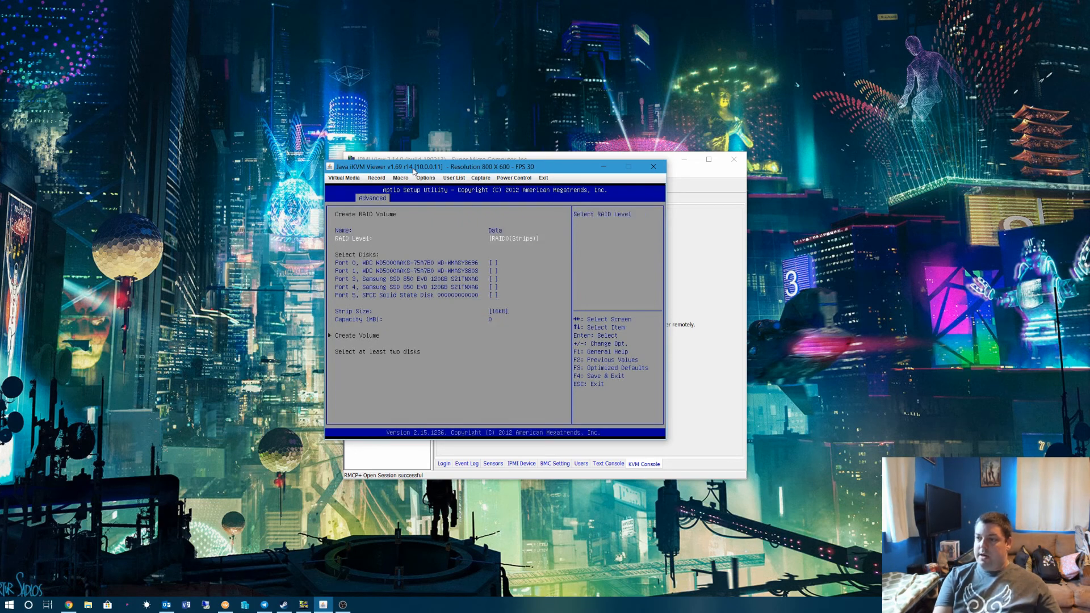
{"action": "key", "text": "Down"}
{"action": "key", "text": "Up"}
{"action": "key", "text": "Return"}
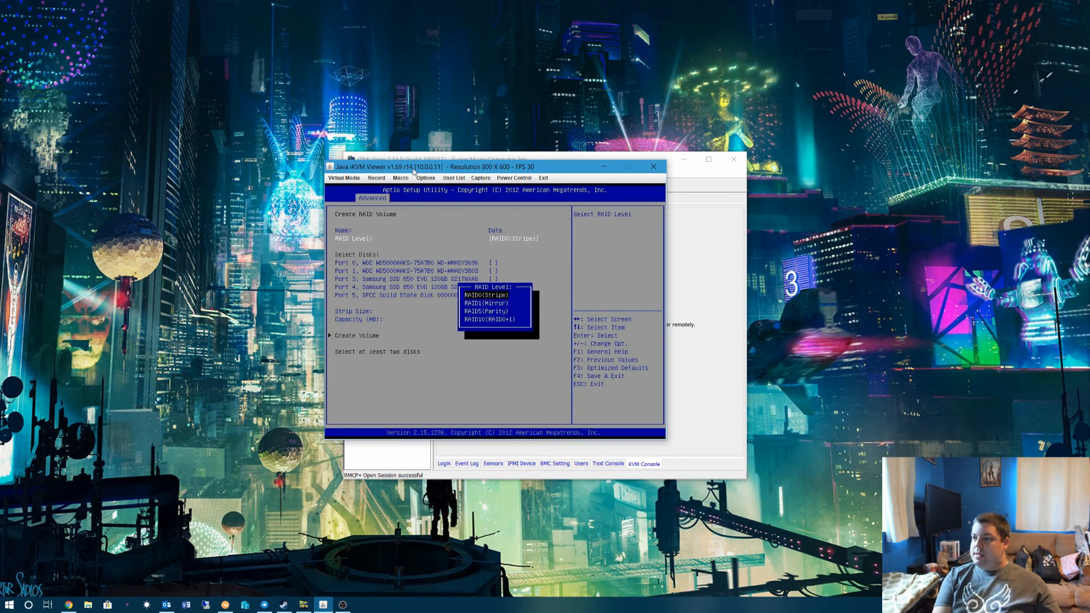
{"action": "key", "text": "Return"}
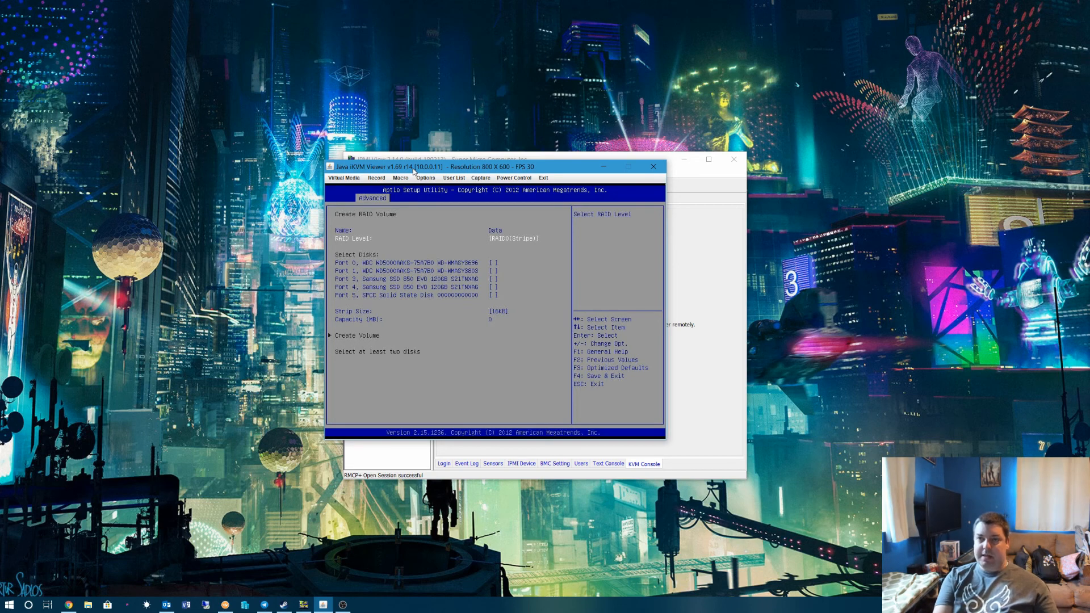
Select the two WDC disks on Port 0 and Port 1 as members and create the Data volume
{"action": "key", "text": "Down"}
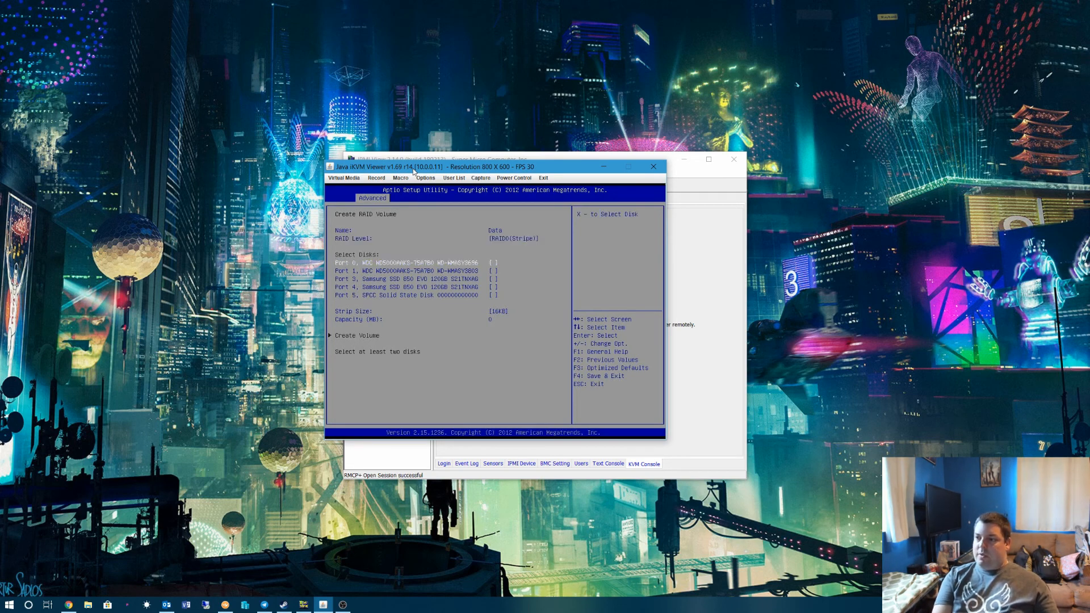
{"action": "key", "text": "Down"}
{"action": "key", "text": "x"}
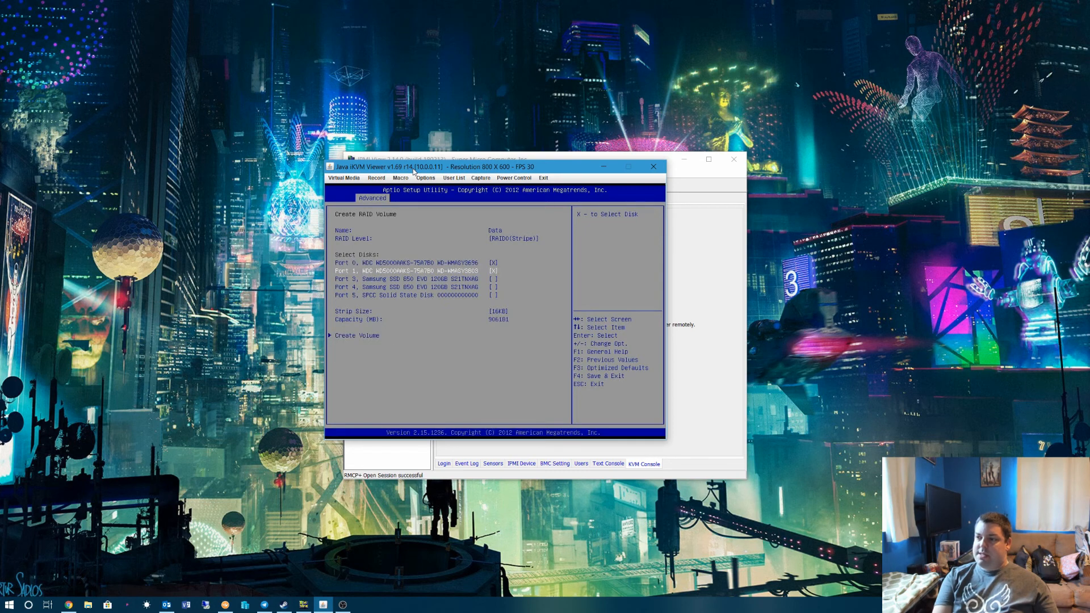
{"action": "key", "text": "Down"}
{"action": "key", "text": "Down"}
{"action": "key", "text": "Down"}
{"action": "key", "text": "Down"}
{"action": "key", "text": "Down"}
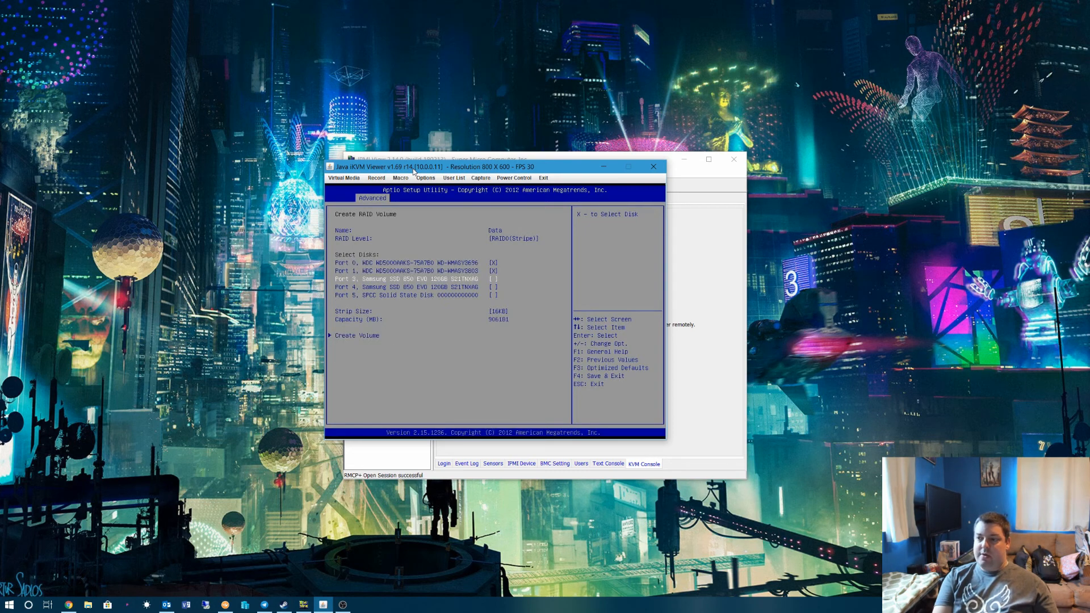
{"action": "key", "text": "Down"}
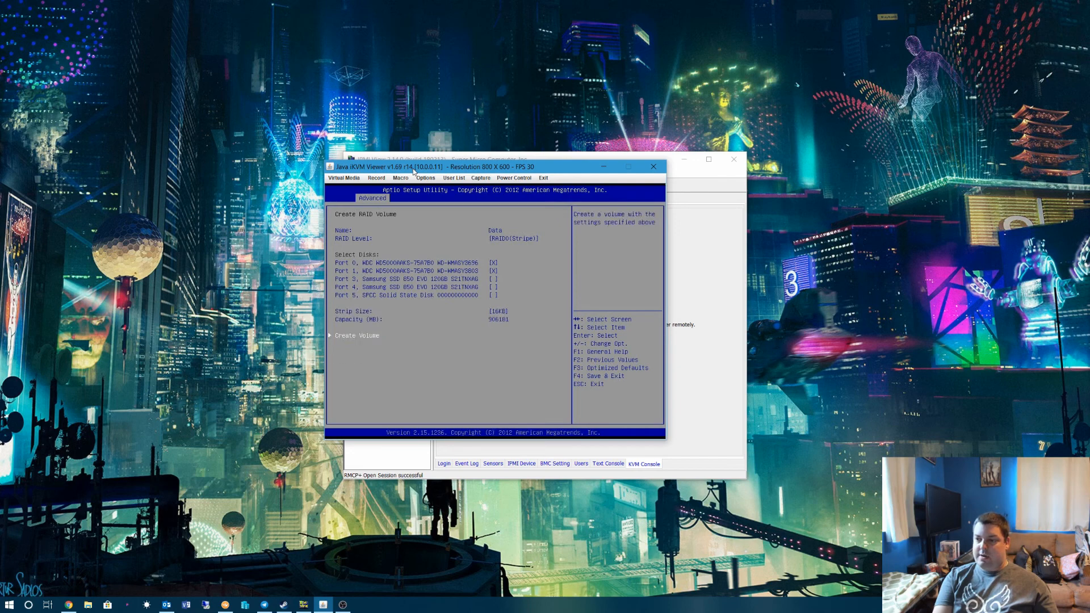
{"action": "key", "text": "Return"}
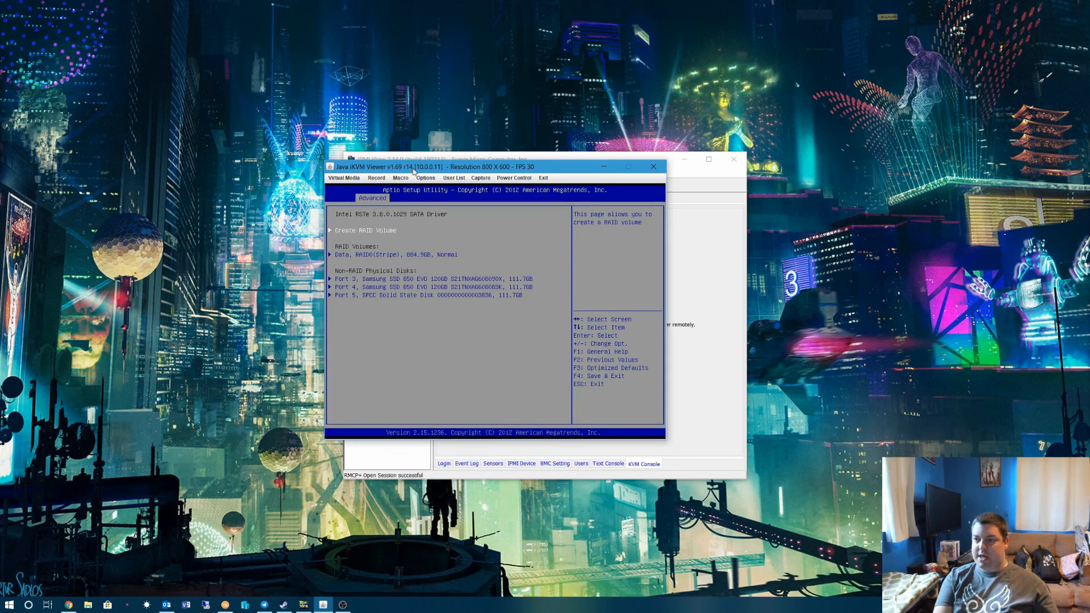
Start a second RAID volume and name it Hyper-V
{"action": "key", "text": "Return"}
{"action": "key", "text": "Return"}
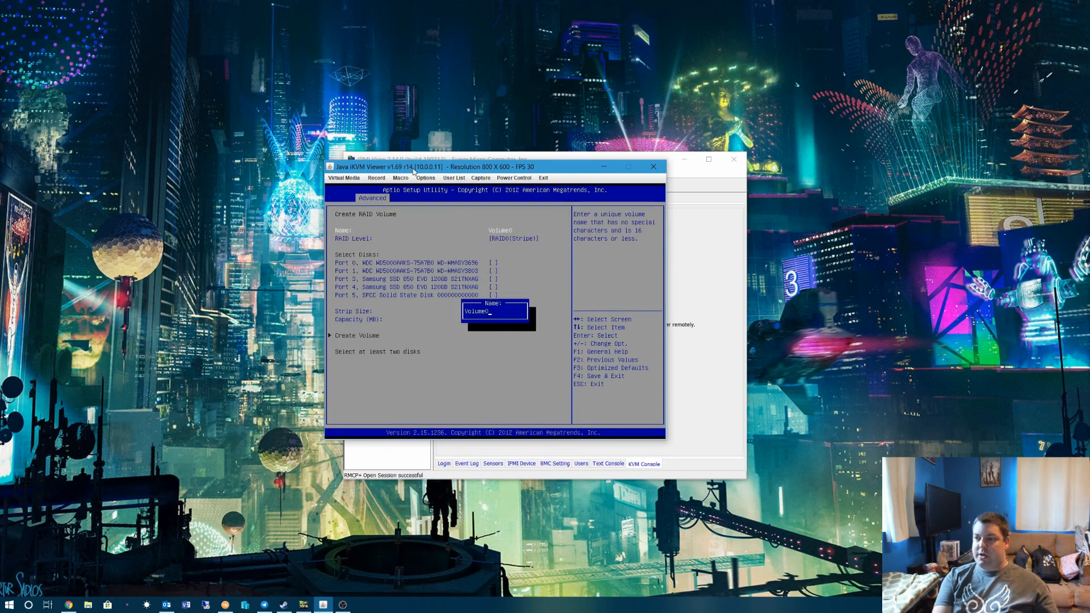
{"action": "key", "text": "BackSpace"}
{"action": "key", "text": "BackSpace"}
{"action": "key", "text": "BackSpace"}
{"action": "key", "text": "BackSpace"}
{"action": "key", "text": "BackSpace"}
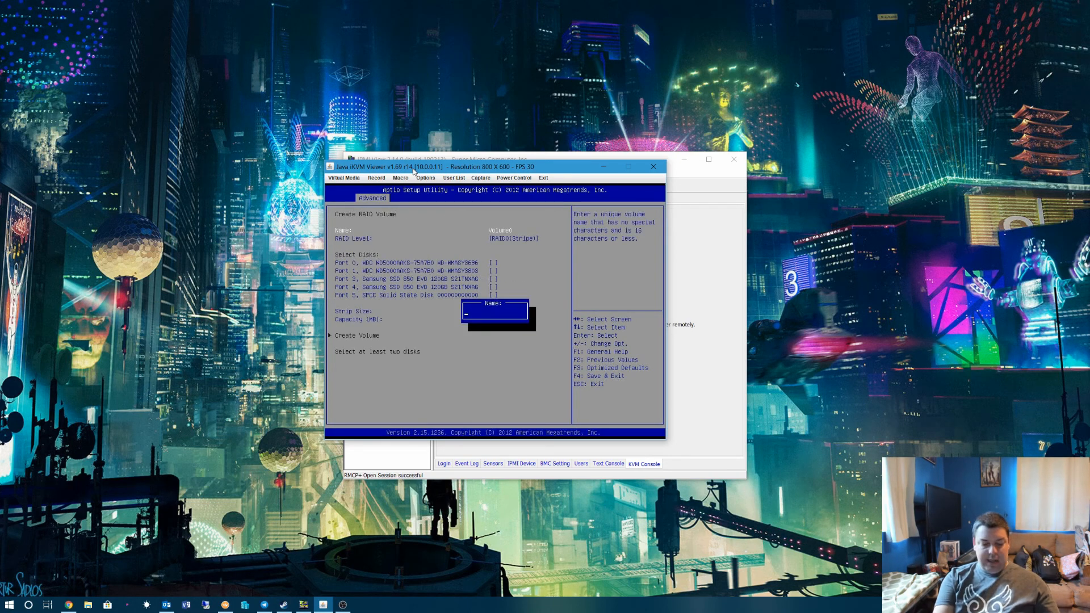
{"action": "type", "text": "Hyper-V"}
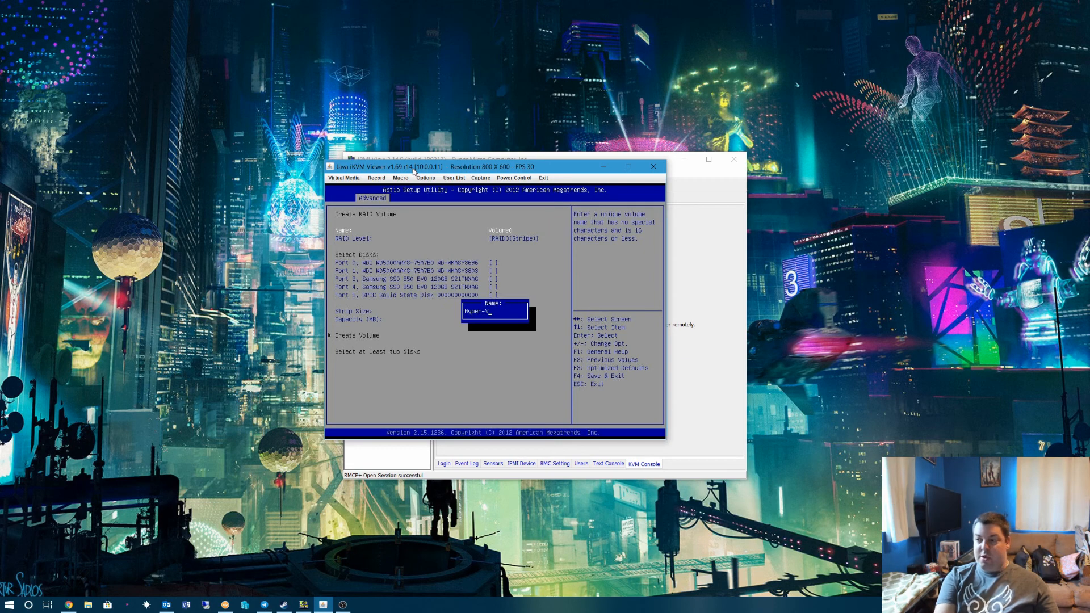
{"action": "key", "text": "Return"}
Select the two Samsung SSD 850 EVO disks on Port 3 and Port 4 and create the Hyper-V volume
{"action": "key", "text": "Down"}
{"action": "key", "text": "Down"}
{"action": "key", "text": "Down"}
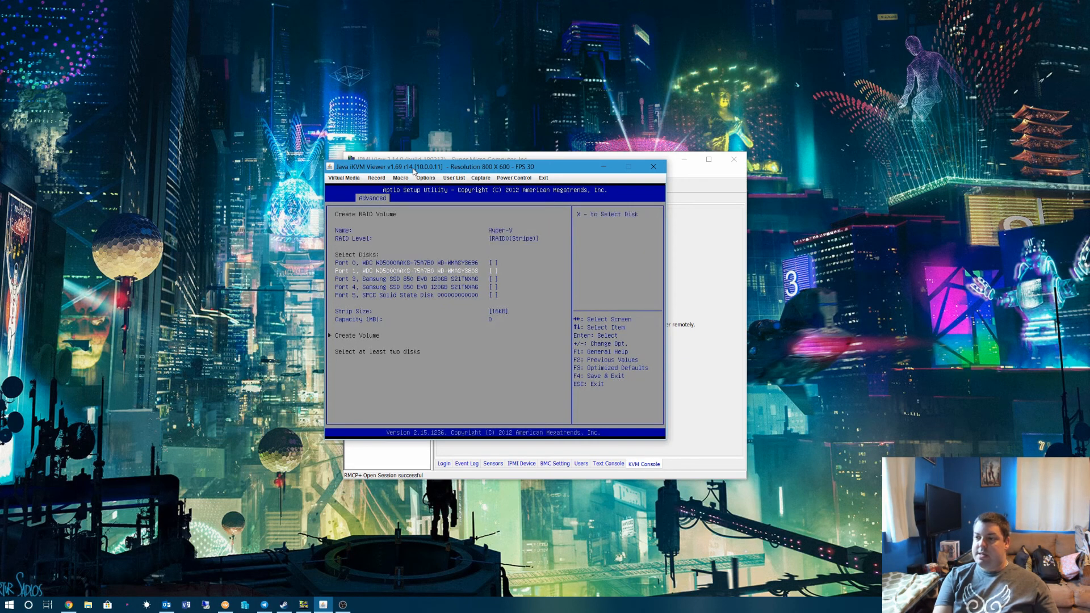
{"action": "key", "text": "Down"}
{"action": "key", "text": "x"}
{"action": "key", "text": "Down"}
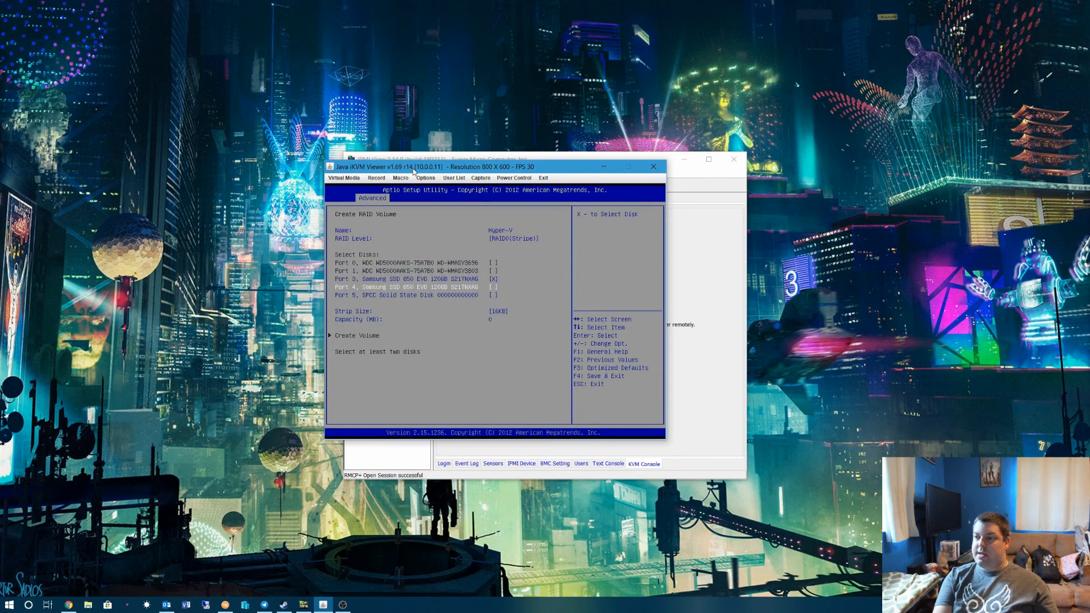
{"action": "key", "text": "x"}
{"action": "key", "text": "Down"}
{"action": "key", "text": "Down"}
{"action": "key", "text": "Down"}
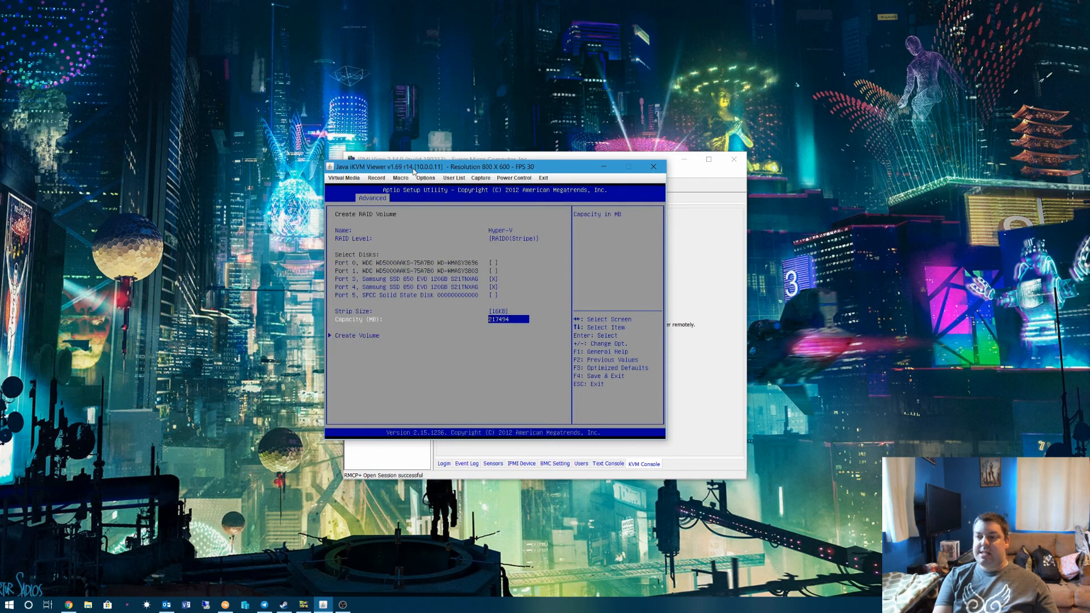
{"action": "key", "text": "Down"}
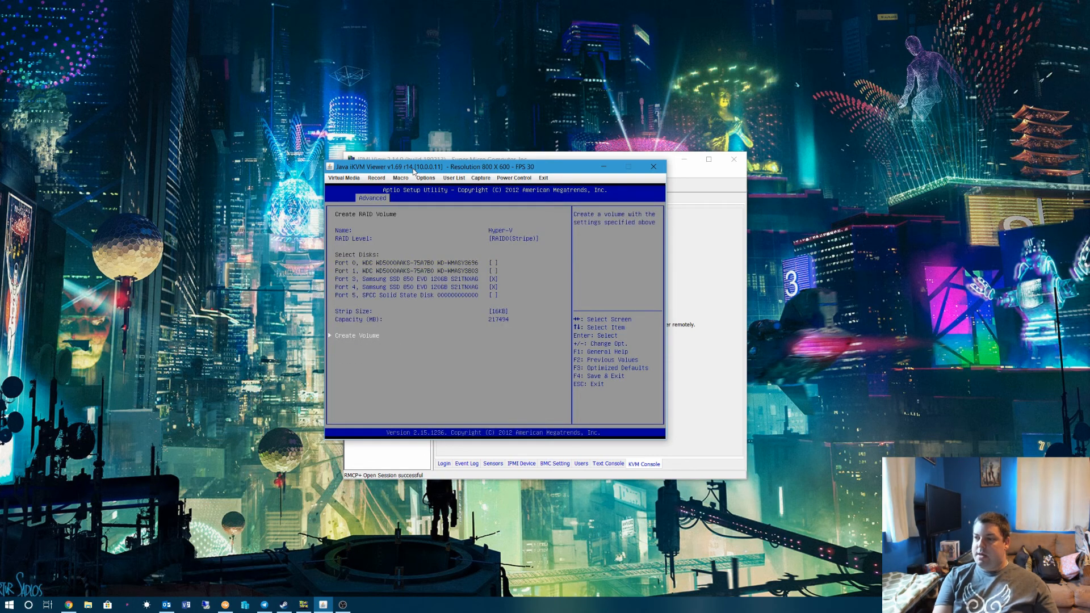
{"action": "key", "text": "Return"}
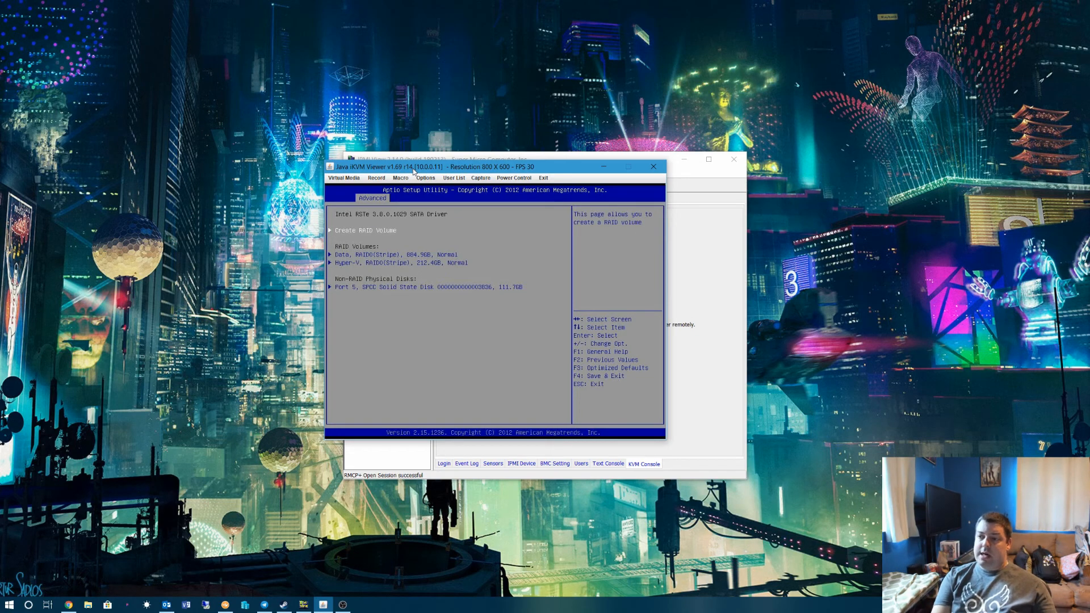
Leave the RAID configuration, then save the BIOS changes and reset the server
{"action": "key", "text": "Escape"}
{"action": "key", "text": "Up"}
{"action": "key", "text": "Up"}
{"action": "key", "text": "Up"}
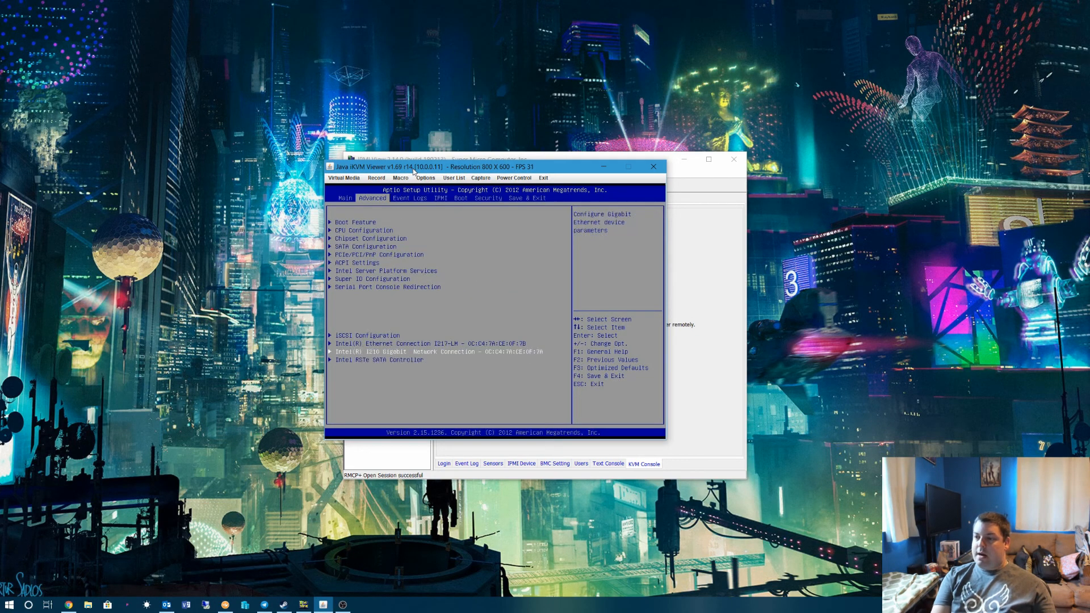
{"action": "key", "text": "Right"}
{"action": "key", "text": "Right"}
{"action": "key", "text": "Right"}
{"action": "key", "text": "Right"}
{"action": "key", "text": "Right"}
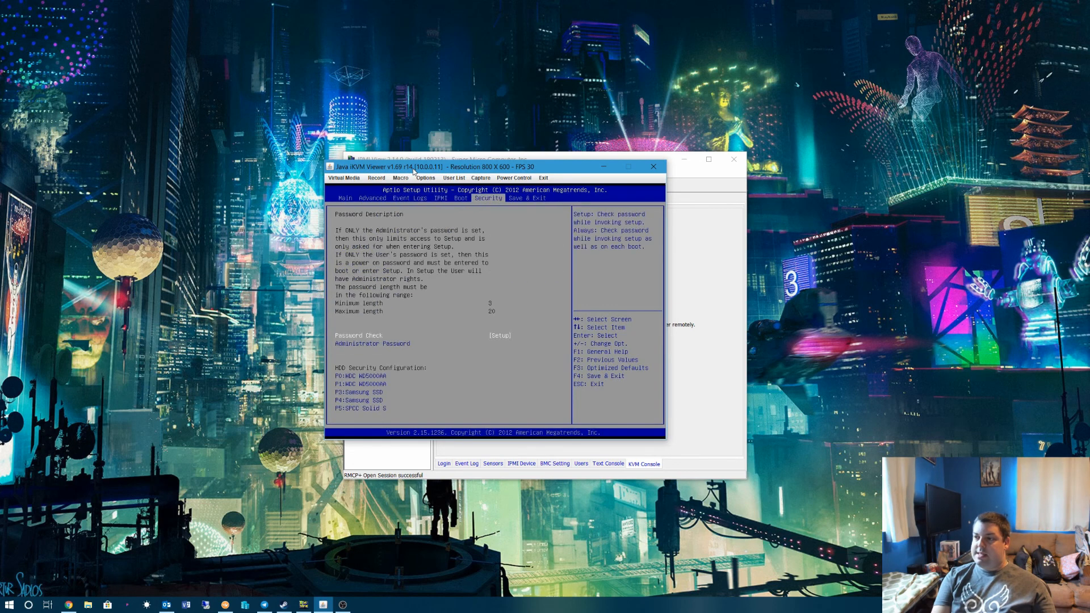
{"action": "key", "text": "Down"}
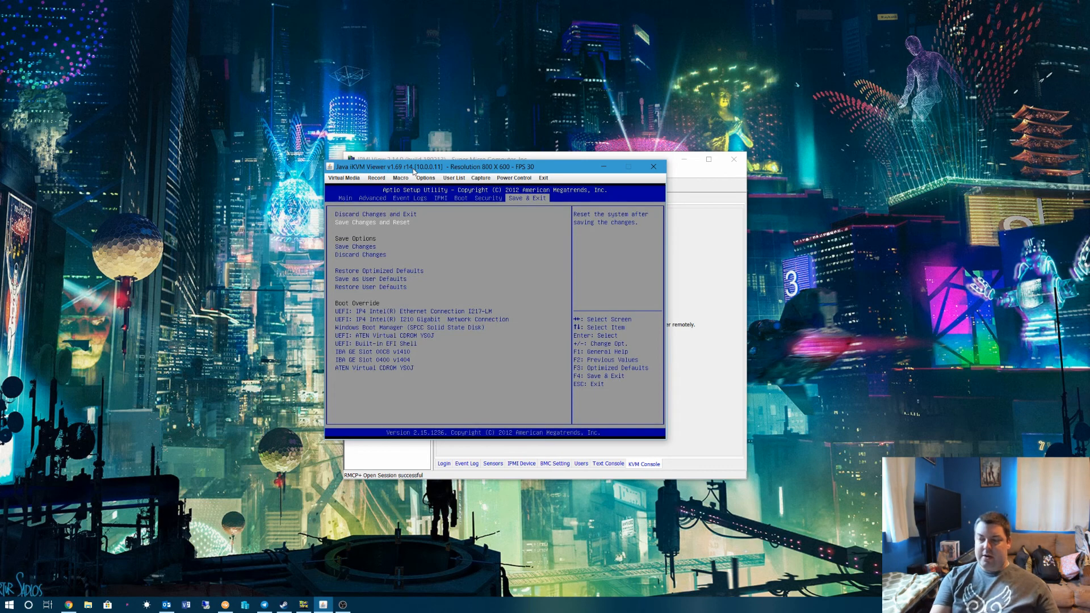
{"action": "key", "text": "Return"}
{"action": "key", "text": "Return"}
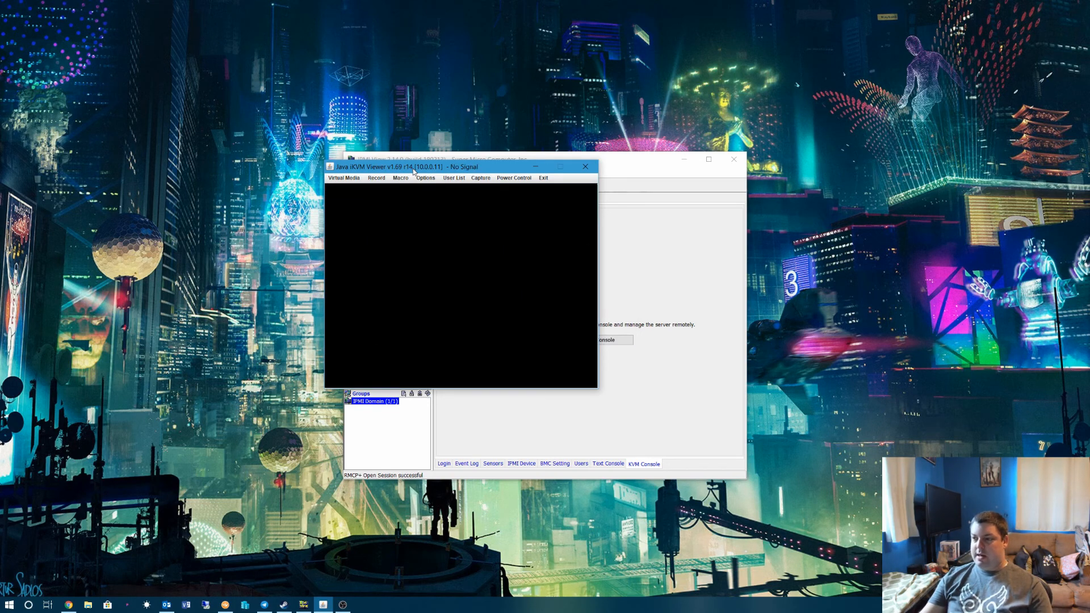
Open the boot device menu and boot the server from UEFI: ATEN Virtual CDROM YS0J
{"action": "key", "text": "F11"}
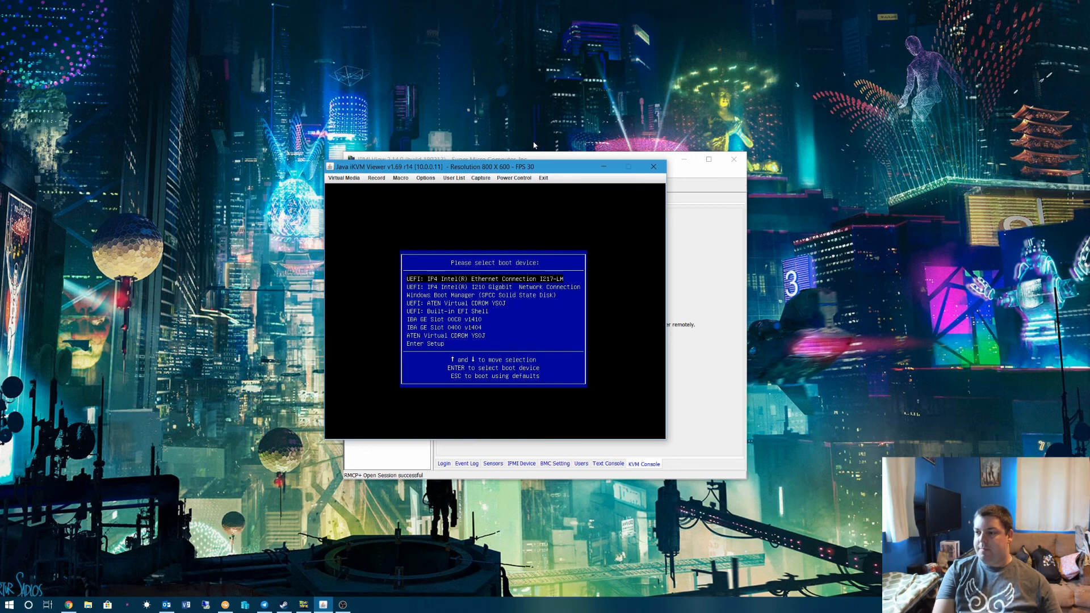
{"action": "key", "text": "Down"}
{"action": "key", "text": "Down"}
{"action": "key", "text": "Down"}
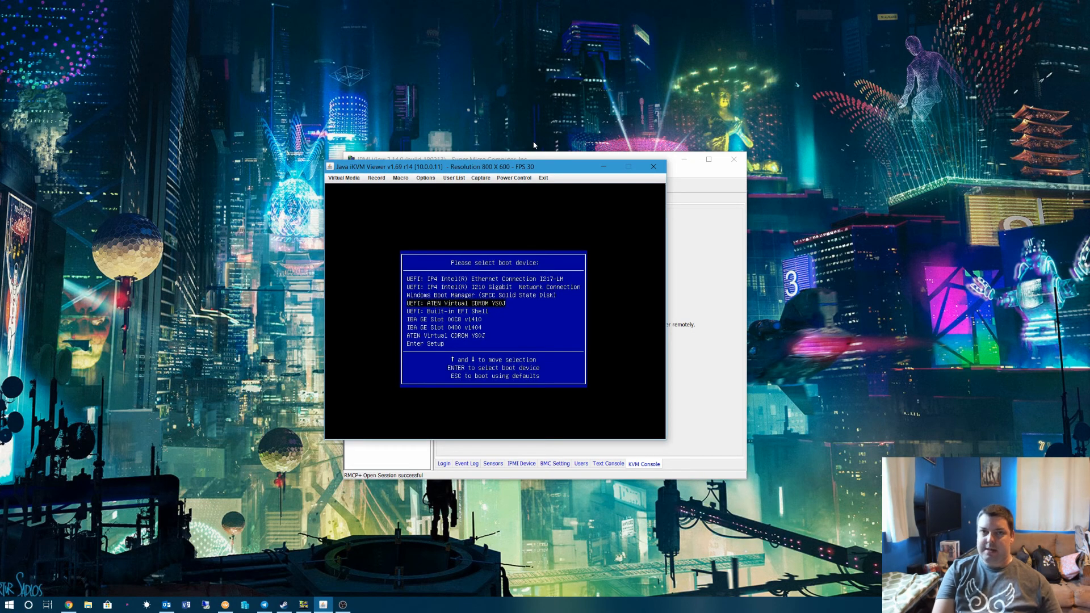
{"action": "key", "text": "Down"}
{"action": "key", "text": "Down"}
{"action": "key", "text": "Down"}
{"action": "key", "text": "Down"}
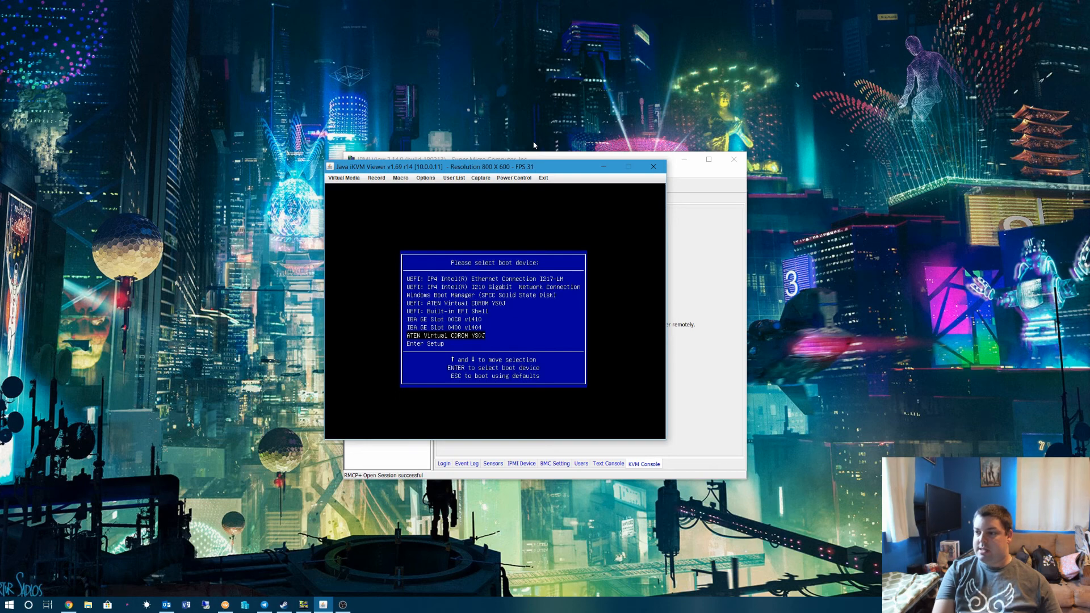
{"action": "key", "text": "Up"}
{"action": "key", "text": "Up"}
{"action": "key", "text": "Up"}
{"action": "key", "text": "Up"}
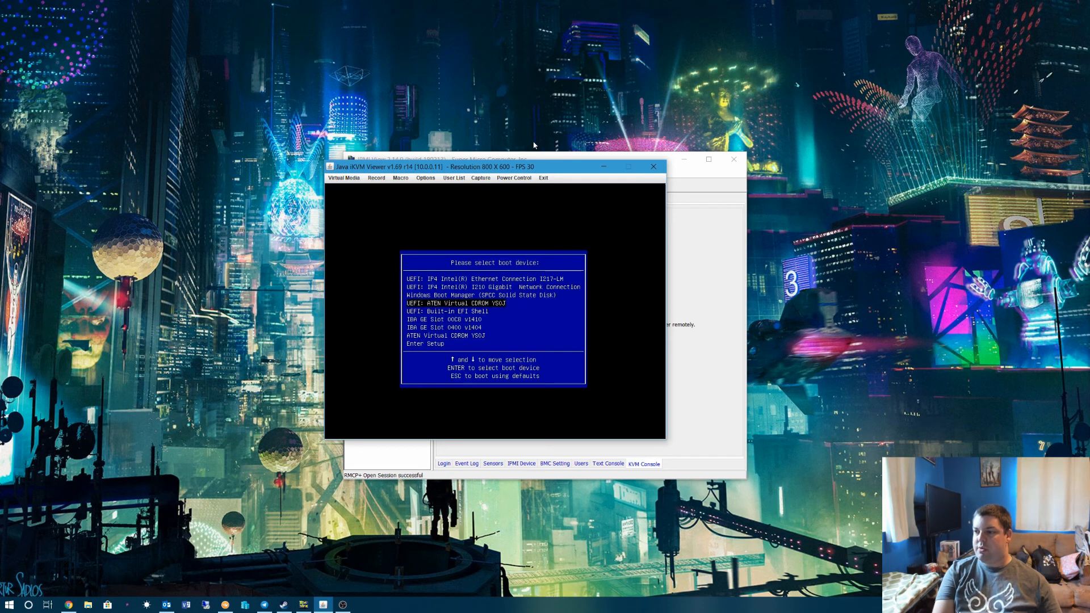
{"action": "key", "text": "Return"}
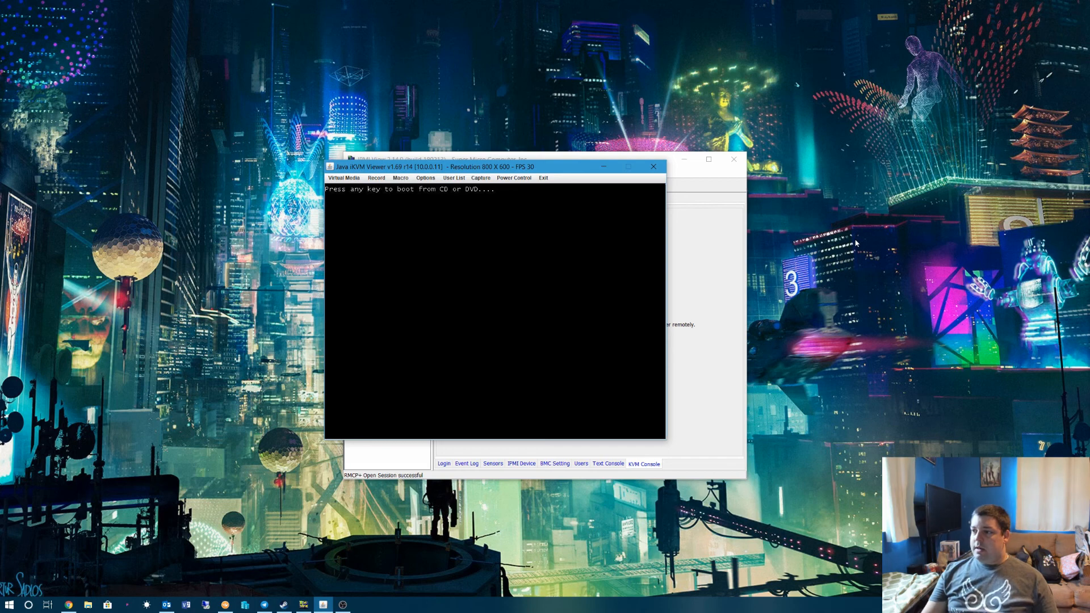
{"action": "key", "text": "Return"}
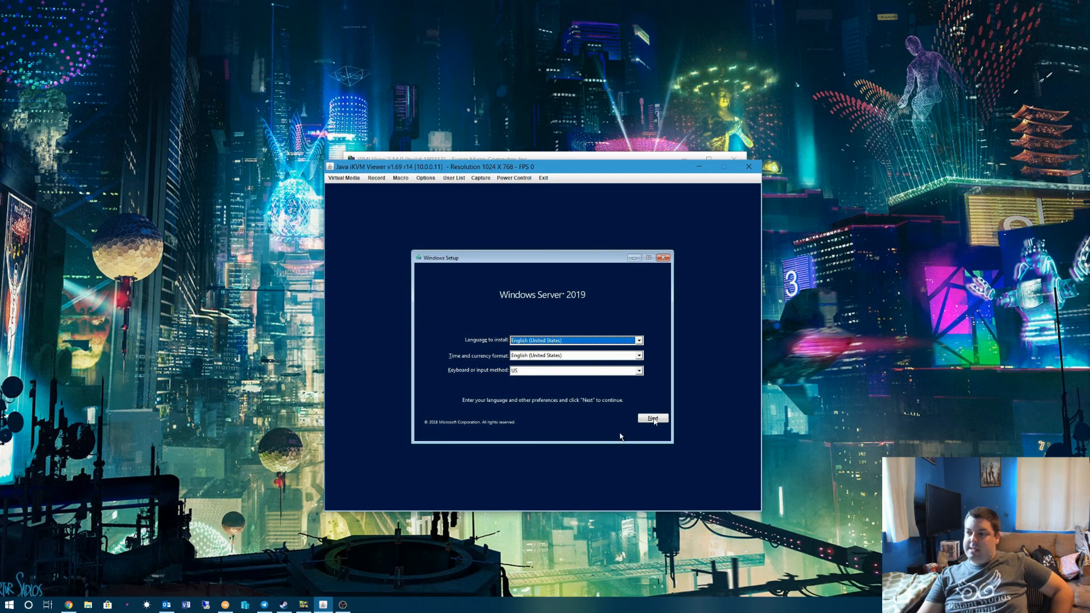
Accept the default language settings, start the Windows Server 2019 installation and continue without a product key
{"action": "left_click", "coordinate": [653, 418]}
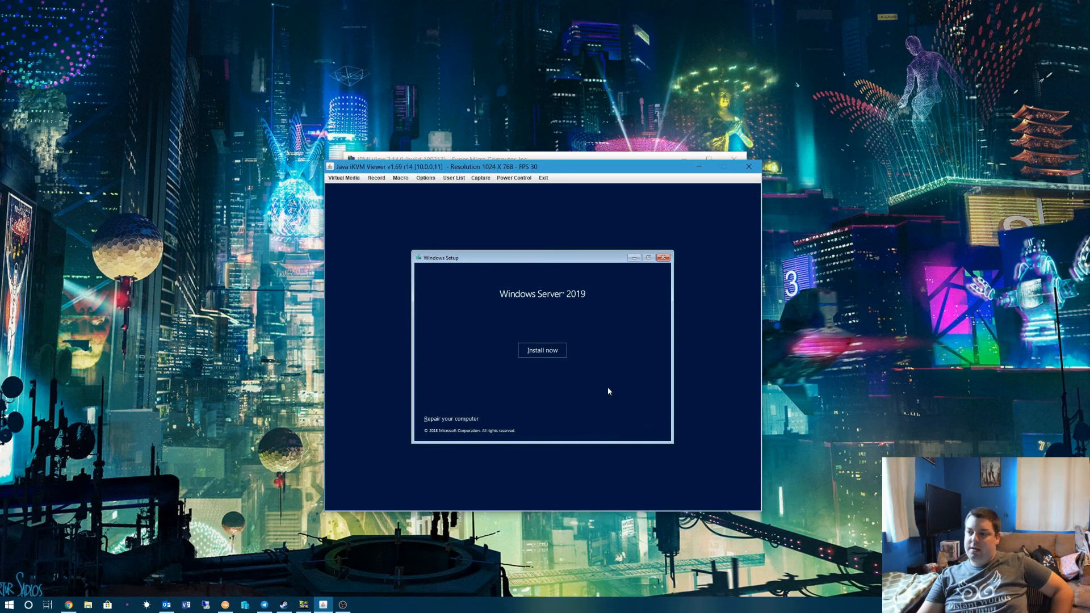
{"action": "left_click", "coordinate": [542, 350]}
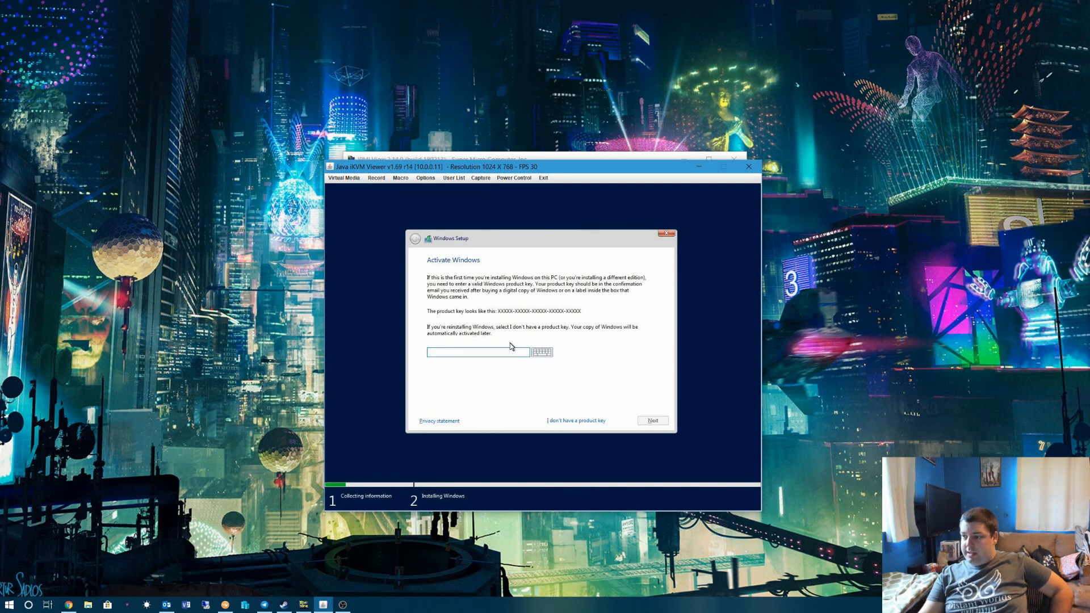
{"action": "left_click", "coordinate": [561, 421]}
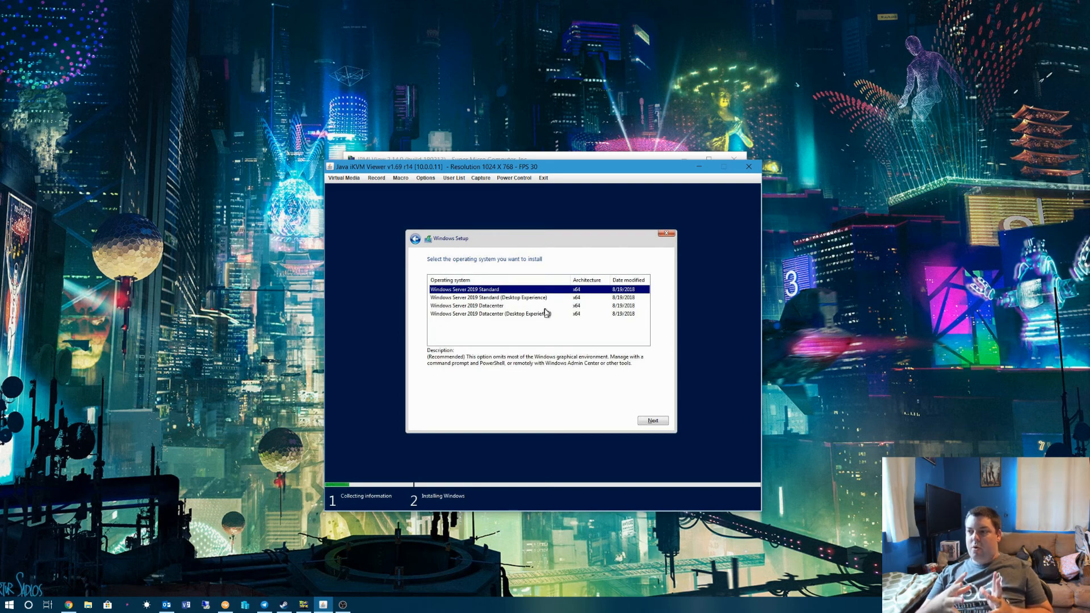
Choose Windows Server 2019 Datacenter (Desktop Experience) as the operating system to install
{"action": "left_click", "coordinate": [518, 298]}
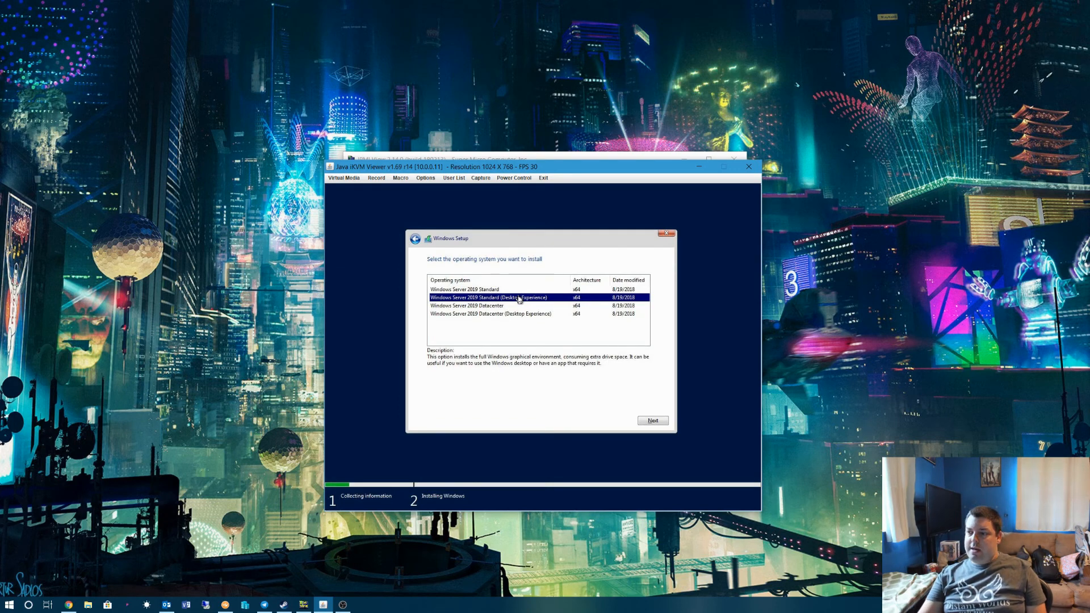
{"action": "left_click", "coordinate": [507, 290]}
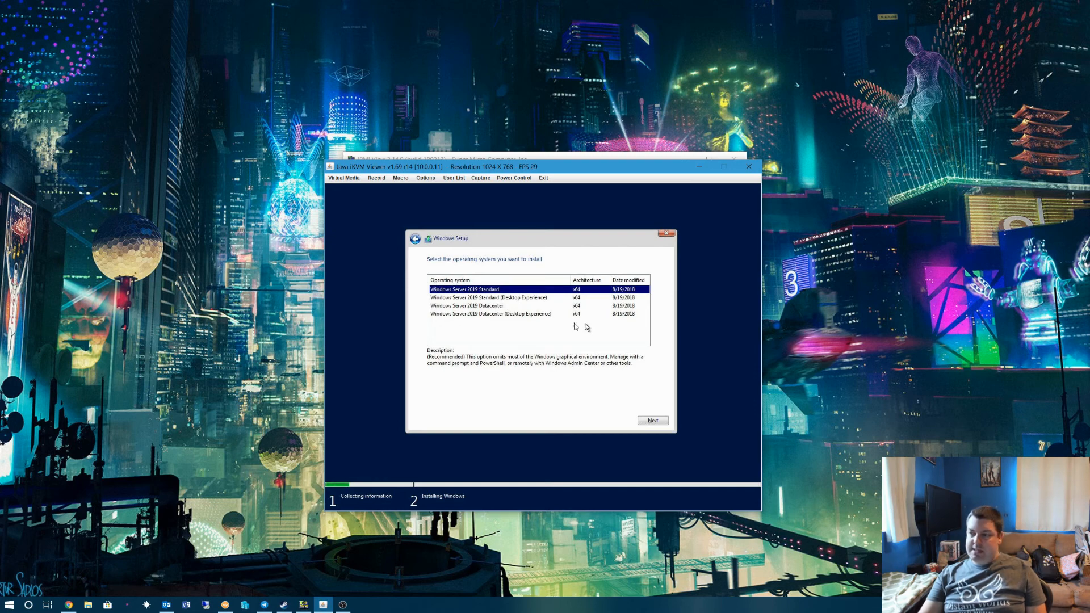
{"action": "left_click", "coordinate": [548, 315]}
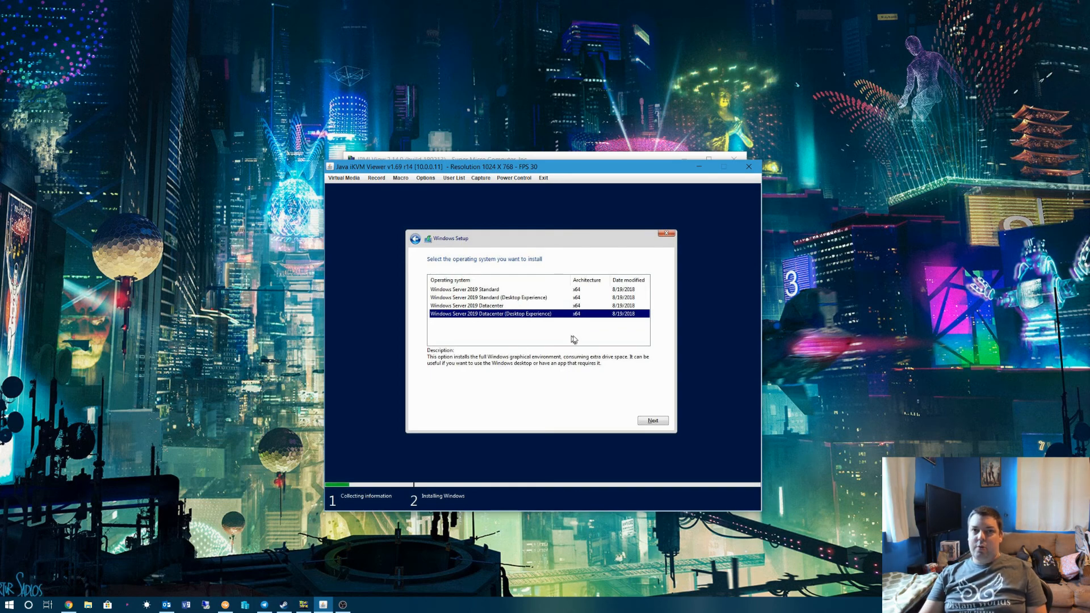
{"action": "left_click", "coordinate": [651, 421]}
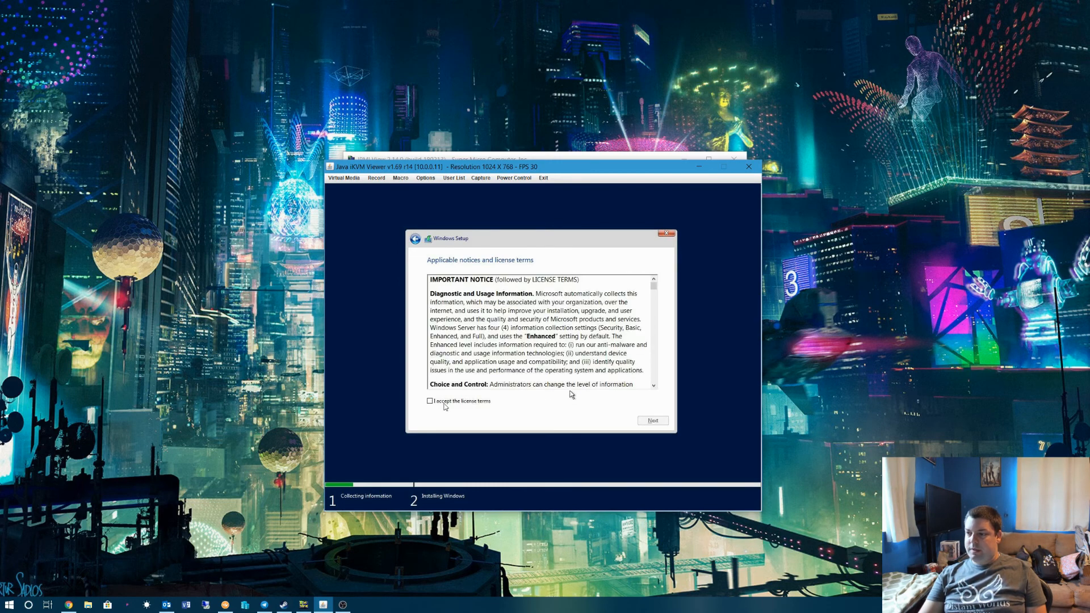
Accept the license terms and choose the Custom: Install Windows only (advanced) installation type
{"action": "left_click", "coordinate": [438, 403]}
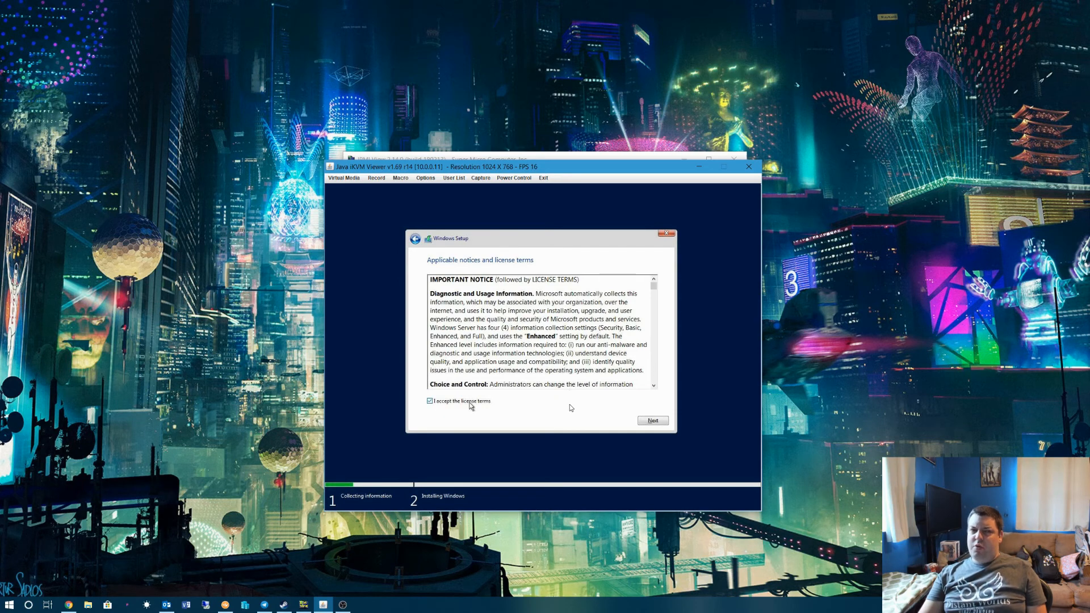
{"action": "left_click", "coordinate": [653, 421]}
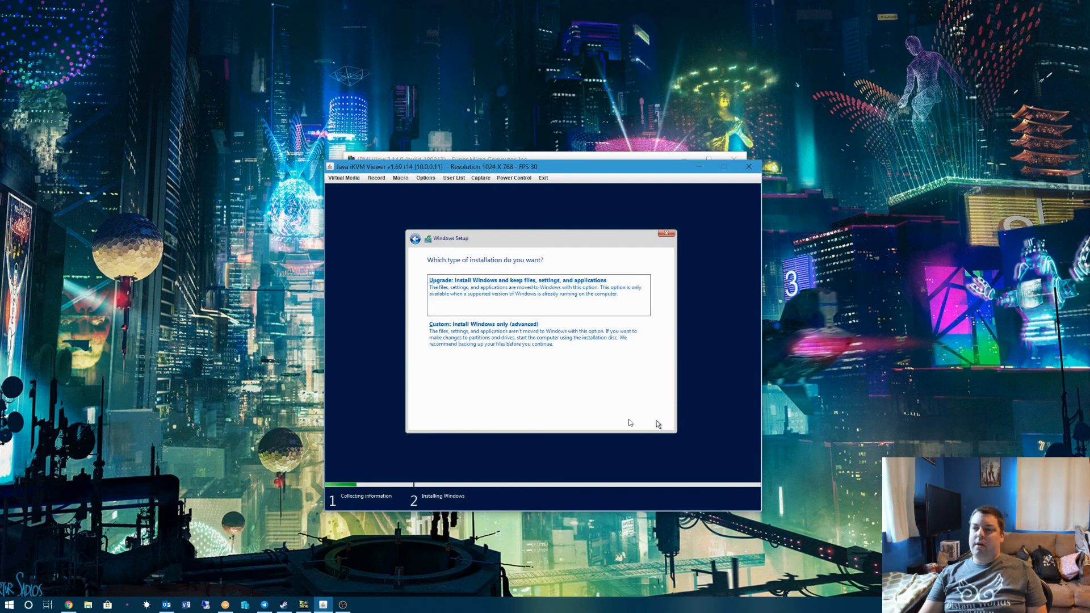
{"action": "left_click", "coordinate": [477, 339]}
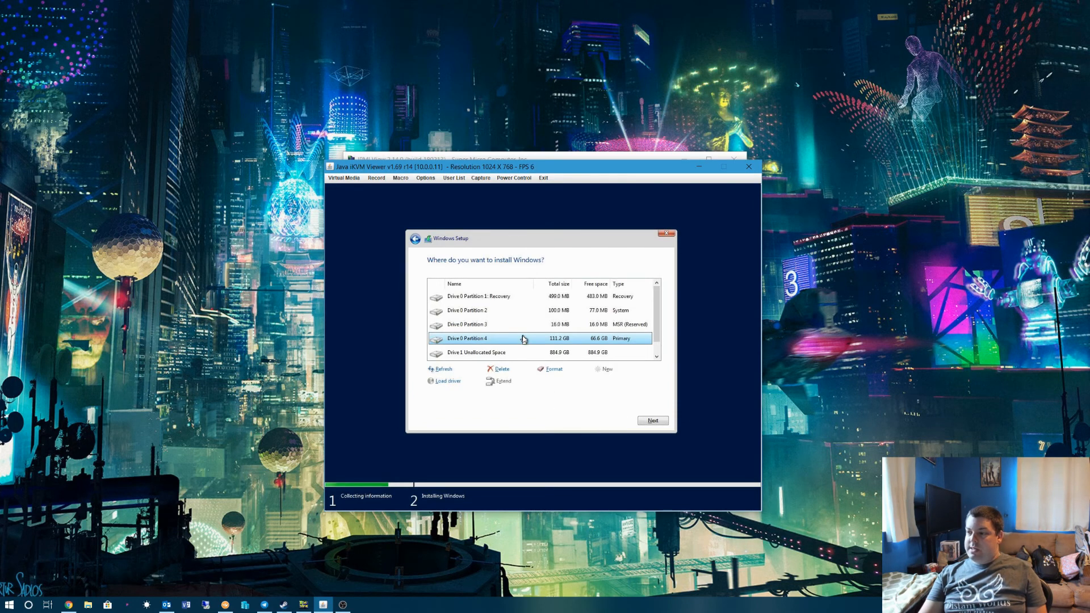
Delete the Recovery and System partitions on Drive 0
{"action": "left_click", "coordinate": [500, 297]}
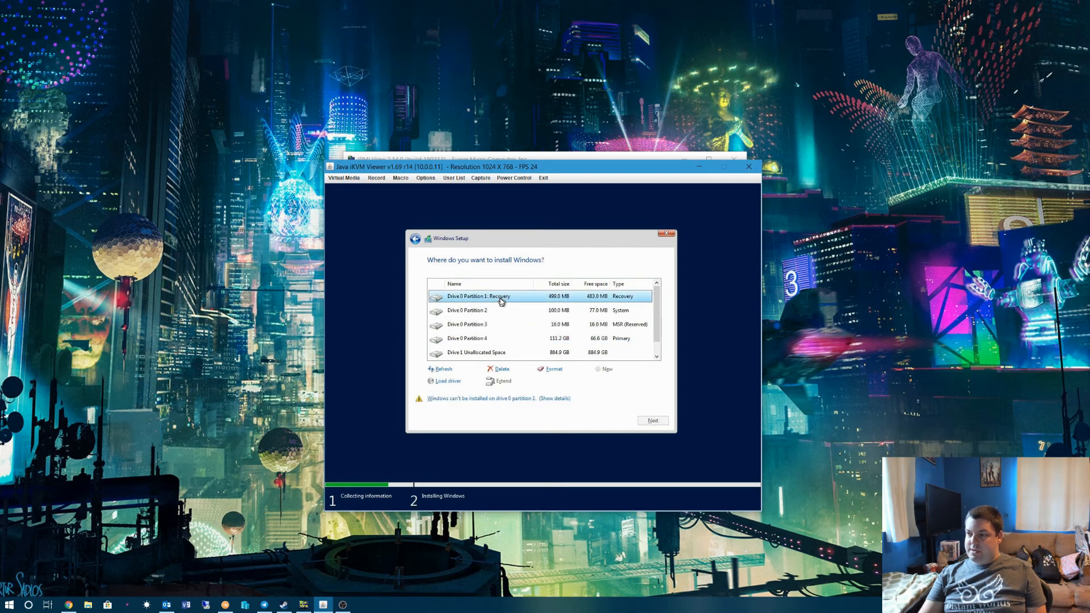
{"action": "scroll", "coordinate": [502, 301], "scroll_direction": "down", "scroll_amount": 1}
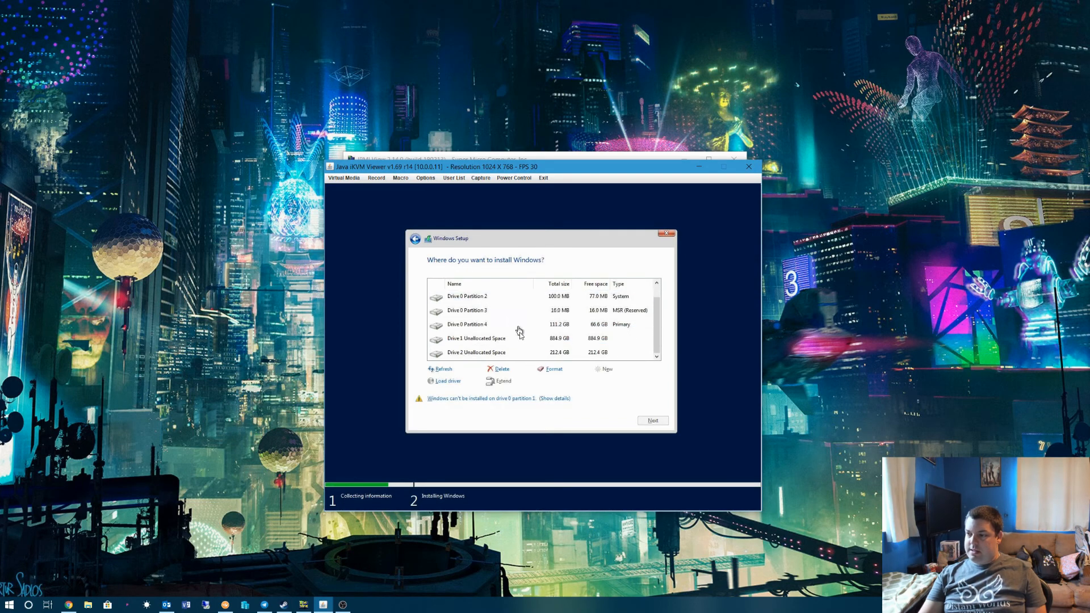
{"action": "scroll", "coordinate": [502, 331], "scroll_direction": "up", "scroll_amount": 1}
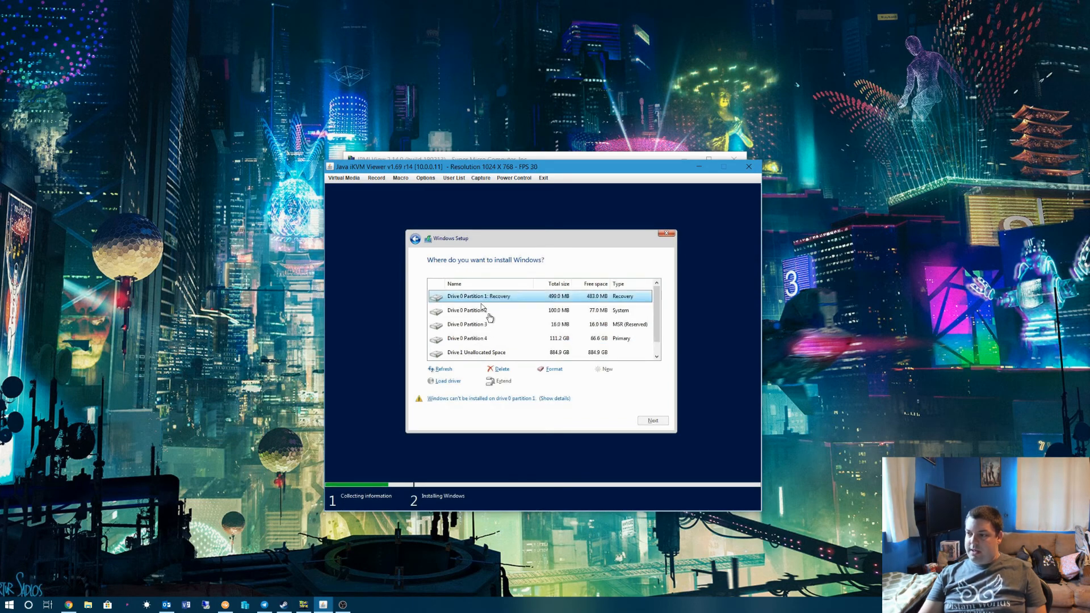
{"action": "left_click", "coordinate": [505, 369]}
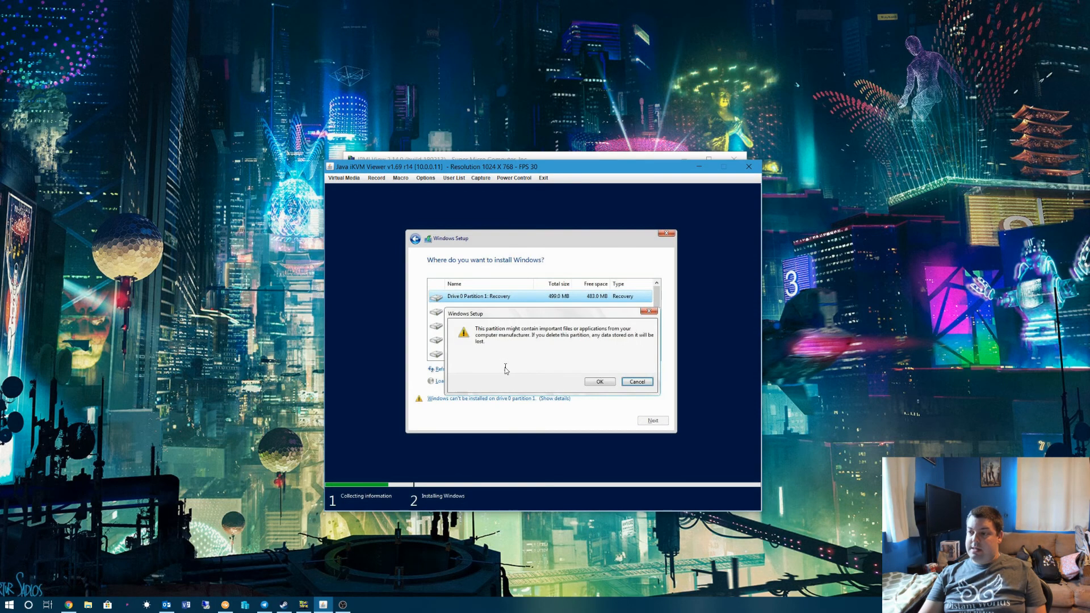
{"action": "left_click", "coordinate": [582, 379]}
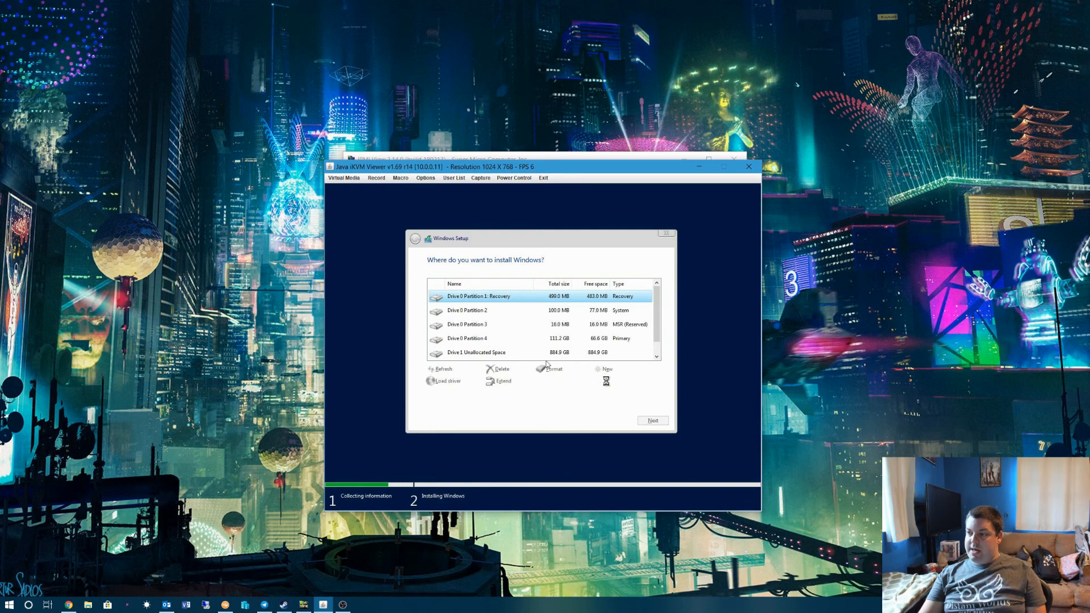
{"action": "left_click", "coordinate": [485, 311]}
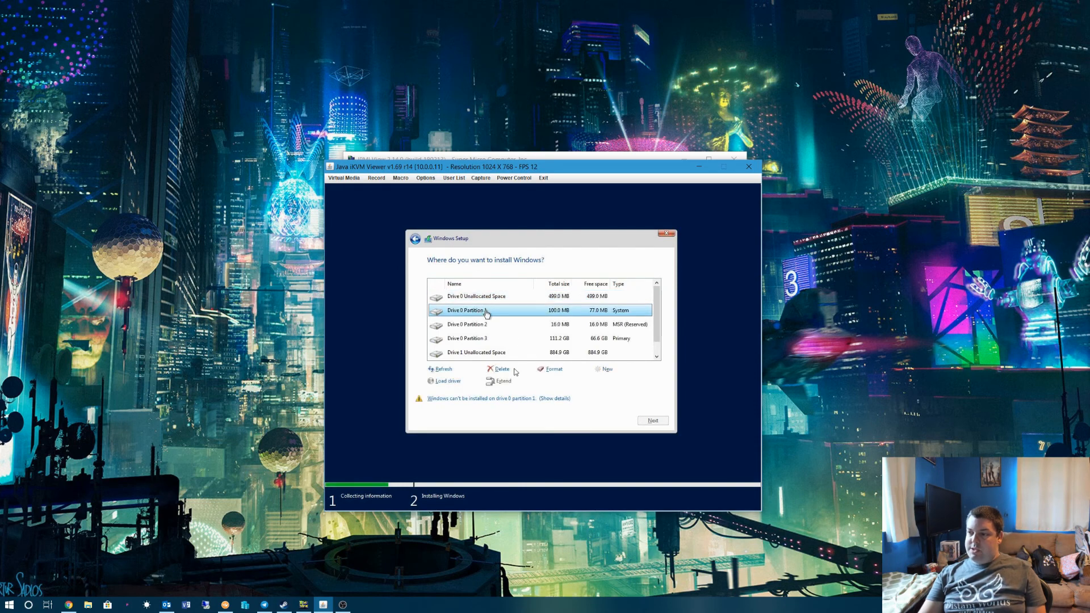
{"action": "left_click", "coordinate": [506, 369]}
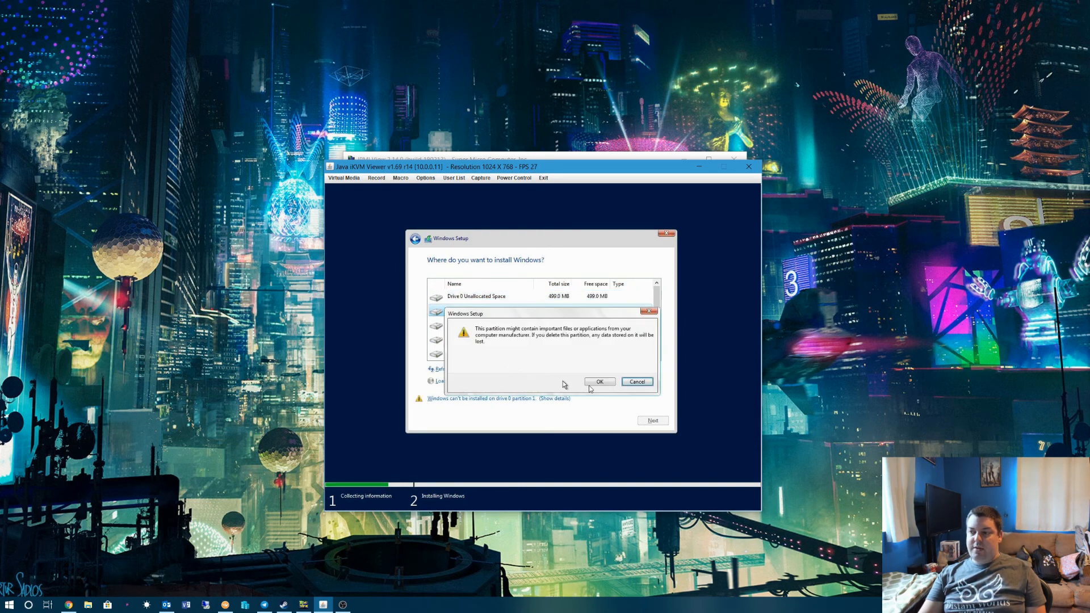
{"action": "left_click", "coordinate": [582, 384]}
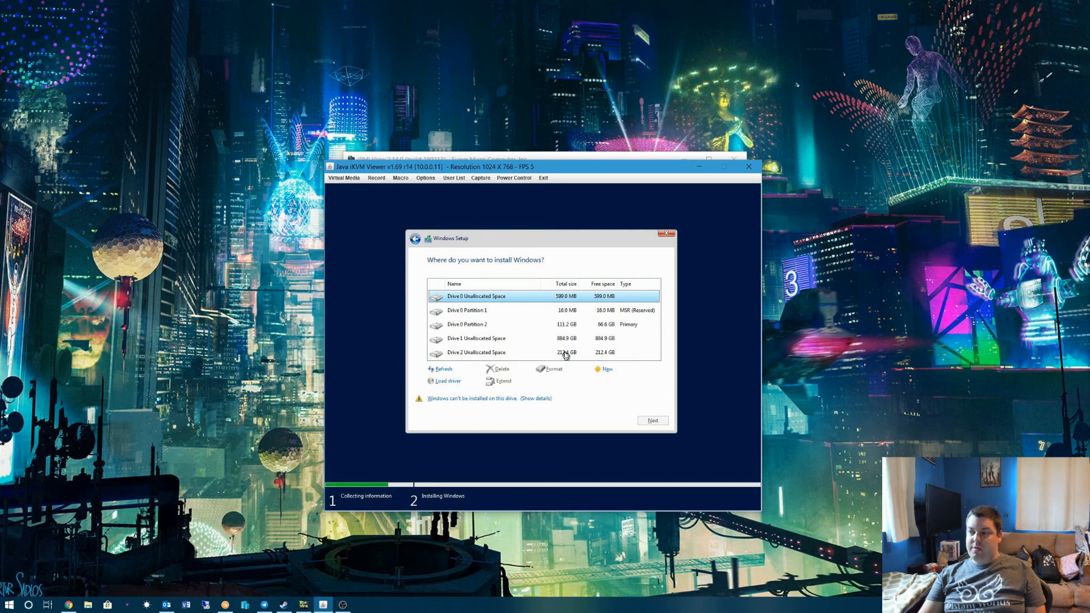
Delete the MSR (Reserved) and Primary partitions on Drive 0
{"action": "left_click", "coordinate": [483, 311]}
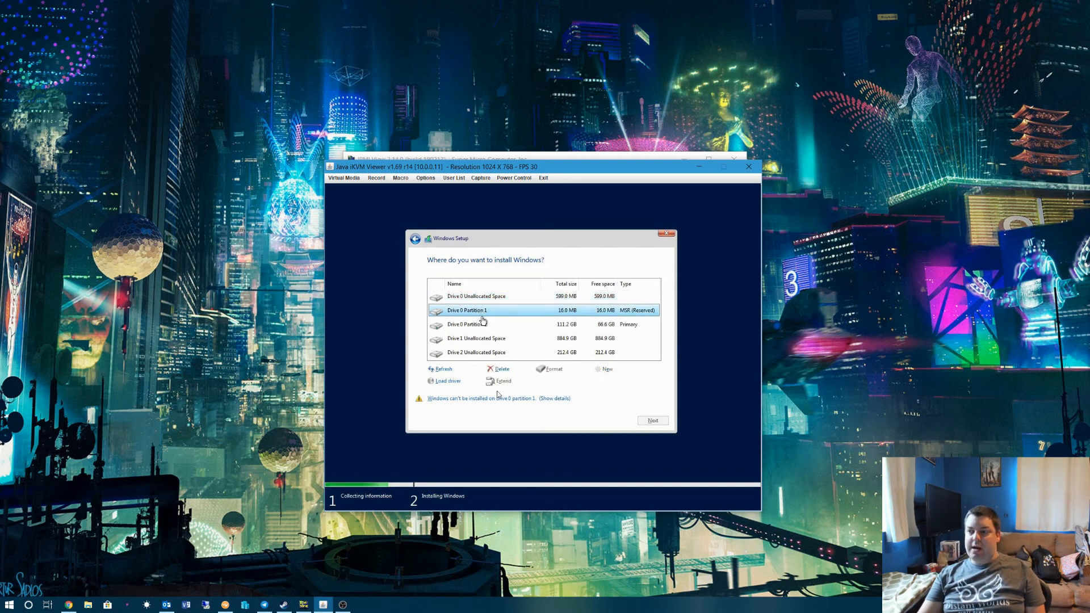
{"action": "left_click", "coordinate": [502, 371]}
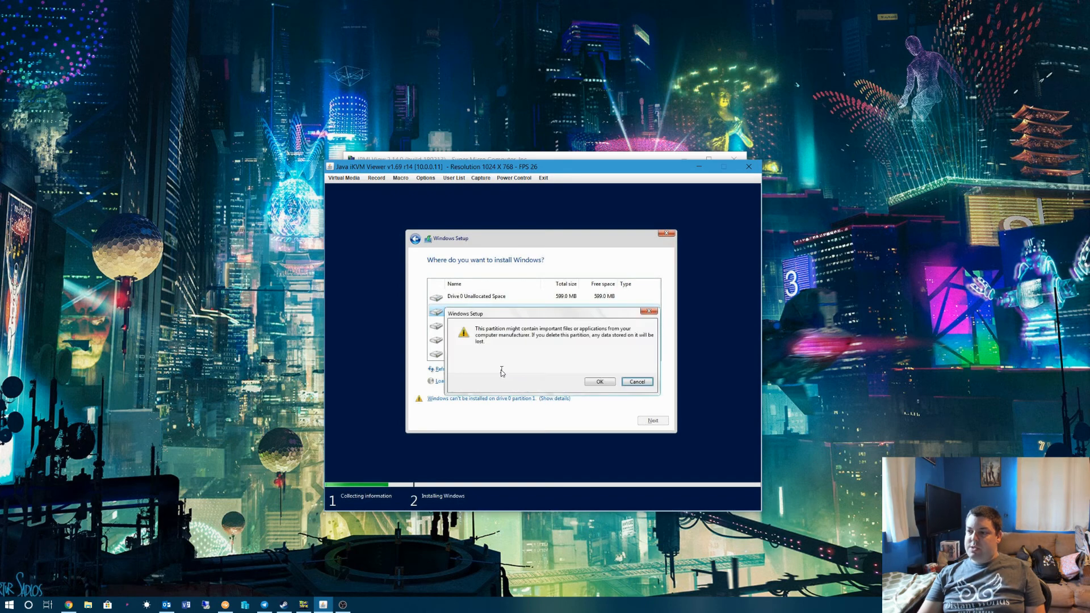
{"action": "left_click", "coordinate": [601, 382]}
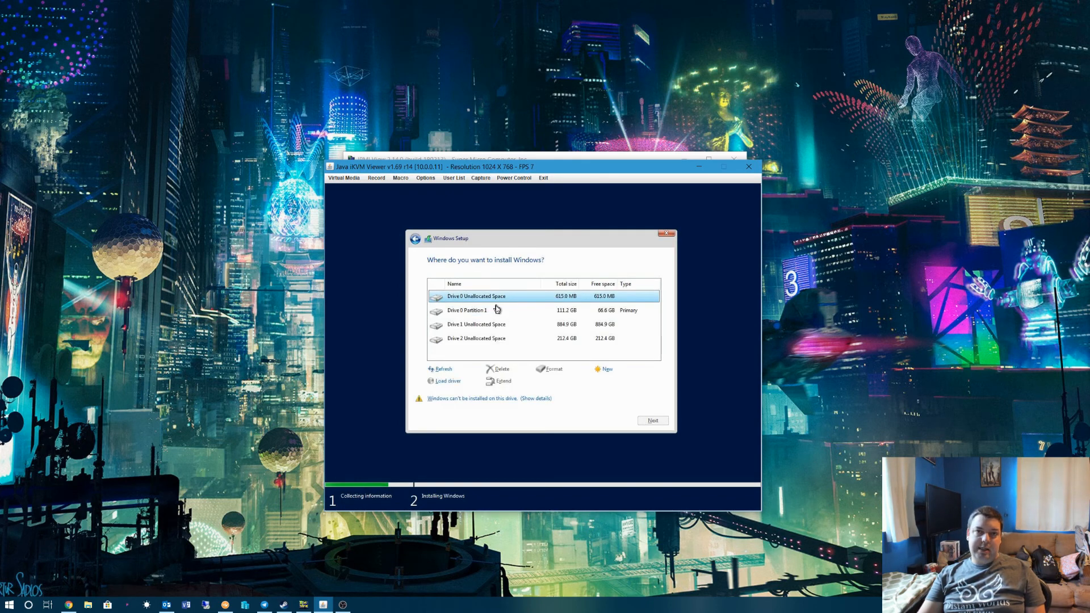
{"action": "left_click", "coordinate": [495, 310]}
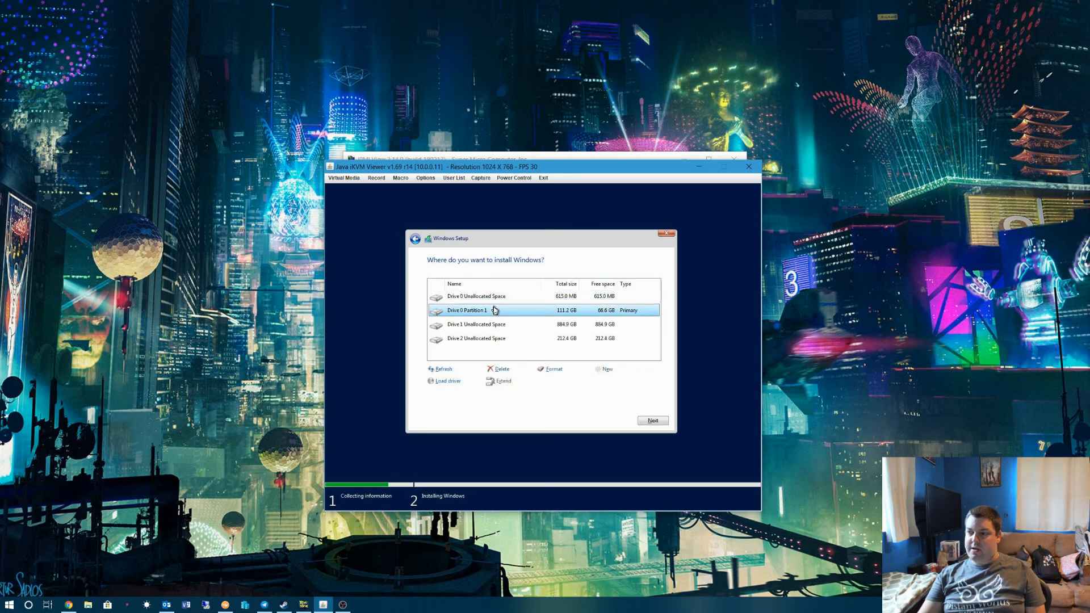
{"action": "left_click", "coordinate": [503, 372]}
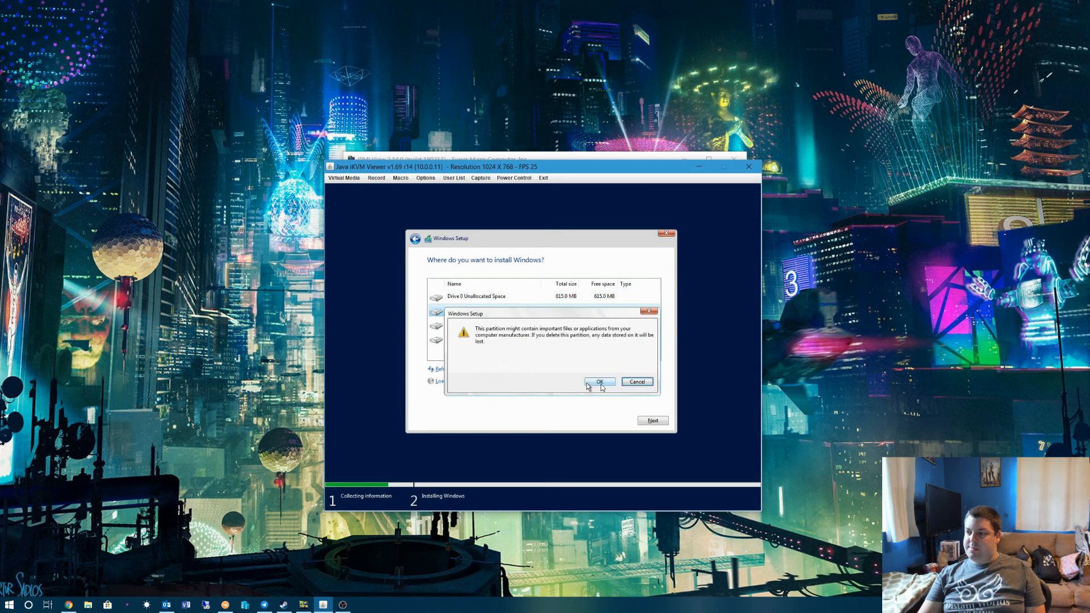
{"action": "left_click", "coordinate": [589, 380]}
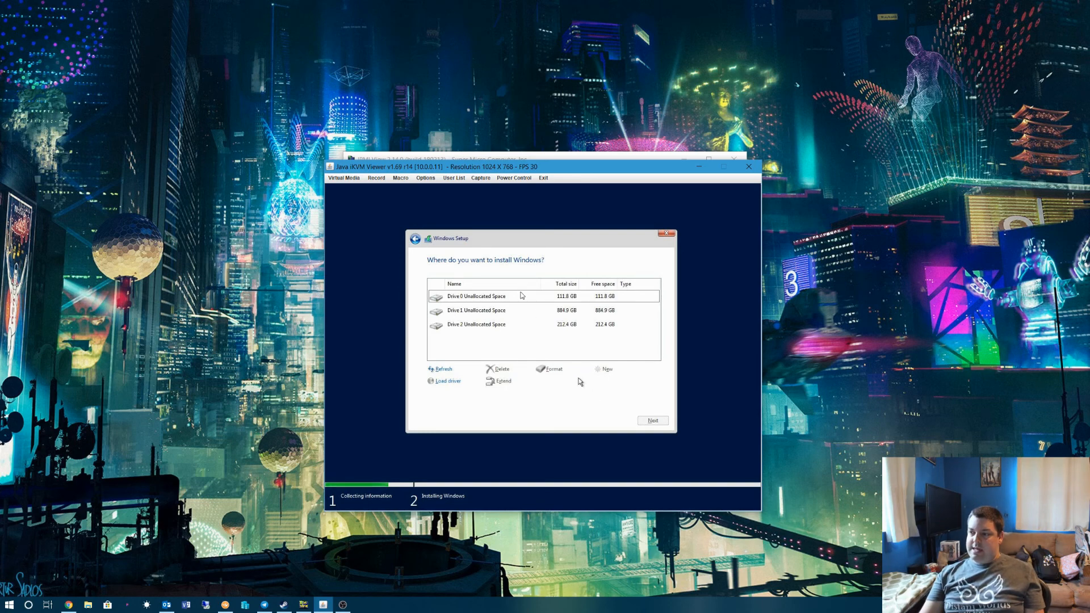
Select the unallocated space on Drive 0 as the target and start installing Windows
{"action": "left_click", "coordinate": [501, 299]}
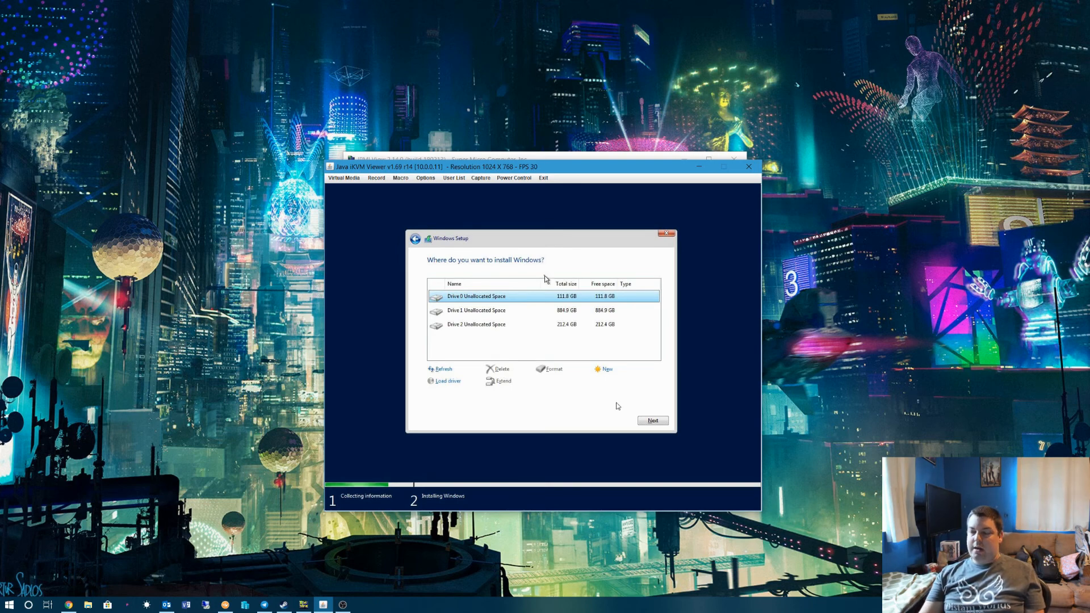
{"action": "left_click", "coordinate": [651, 421]}
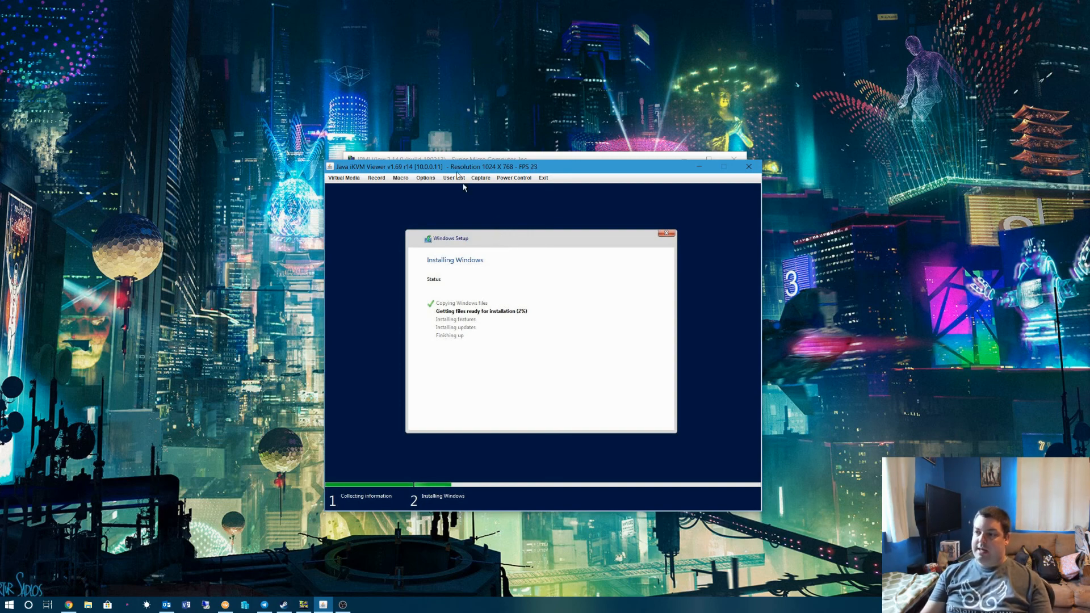
Disconnect the virtual ISO image from Device1 in the KVM viewer's Virtual Storage and close that window
{"action": "left_click", "coordinate": [209, 226]}
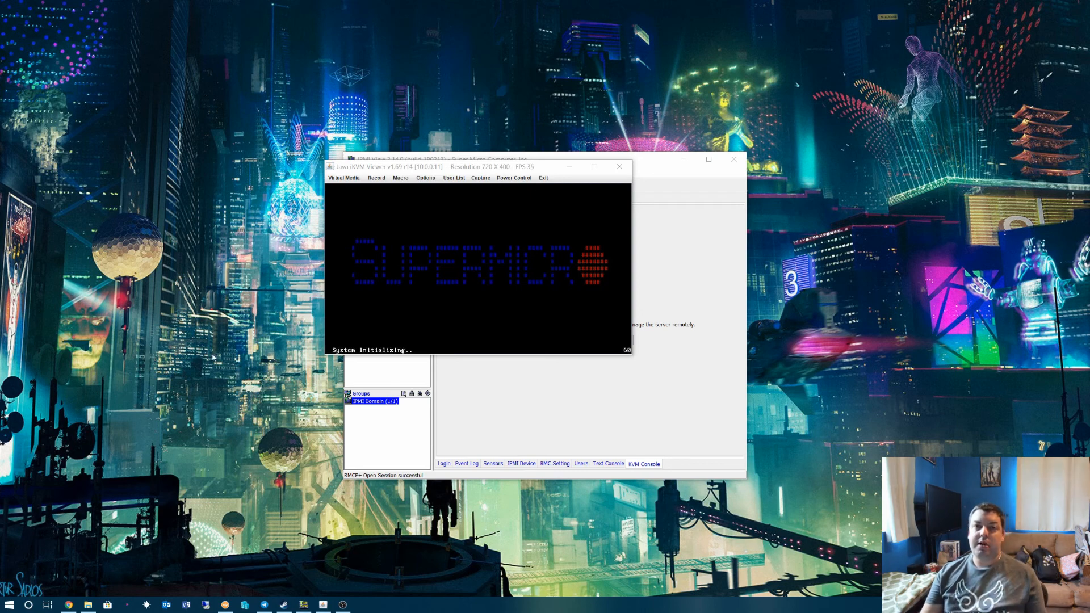
{"action": "left_click", "coordinate": [352, 179]}
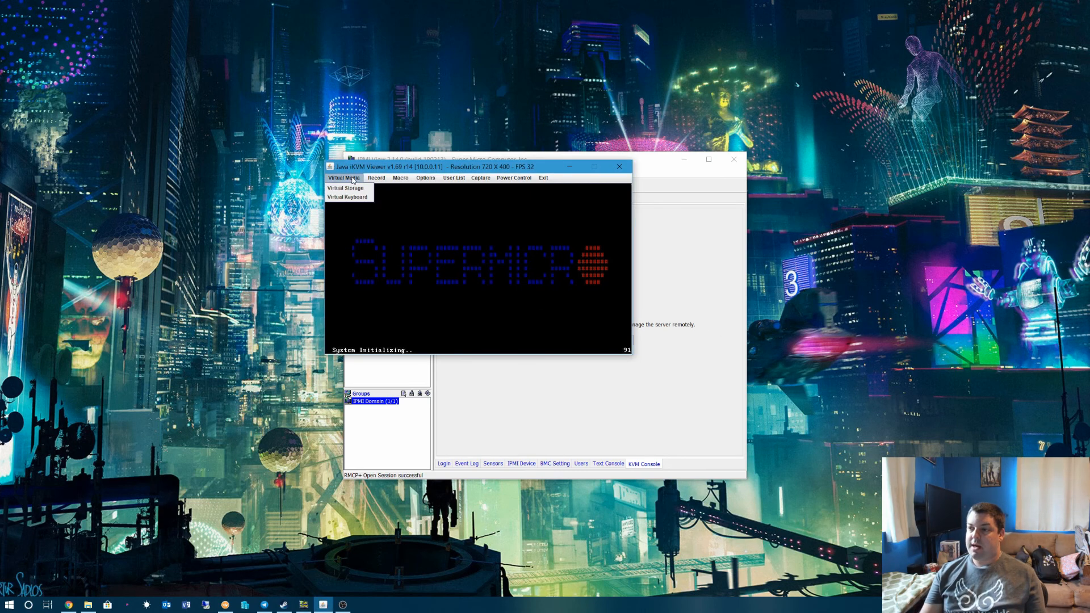
{"action": "left_click", "coordinate": [357, 189]}
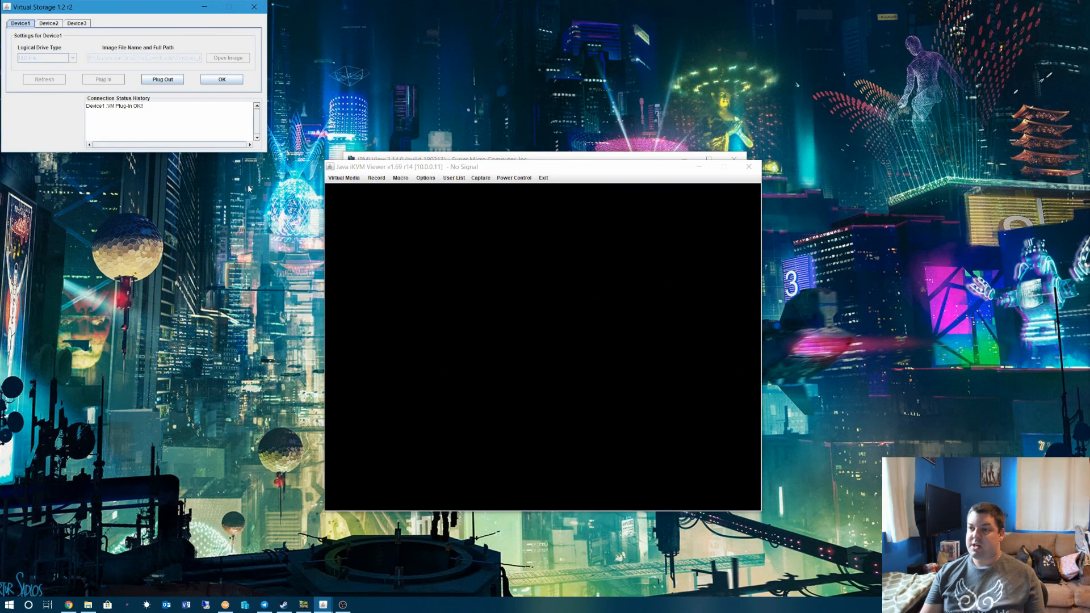
{"action": "left_click", "coordinate": [164, 80]}
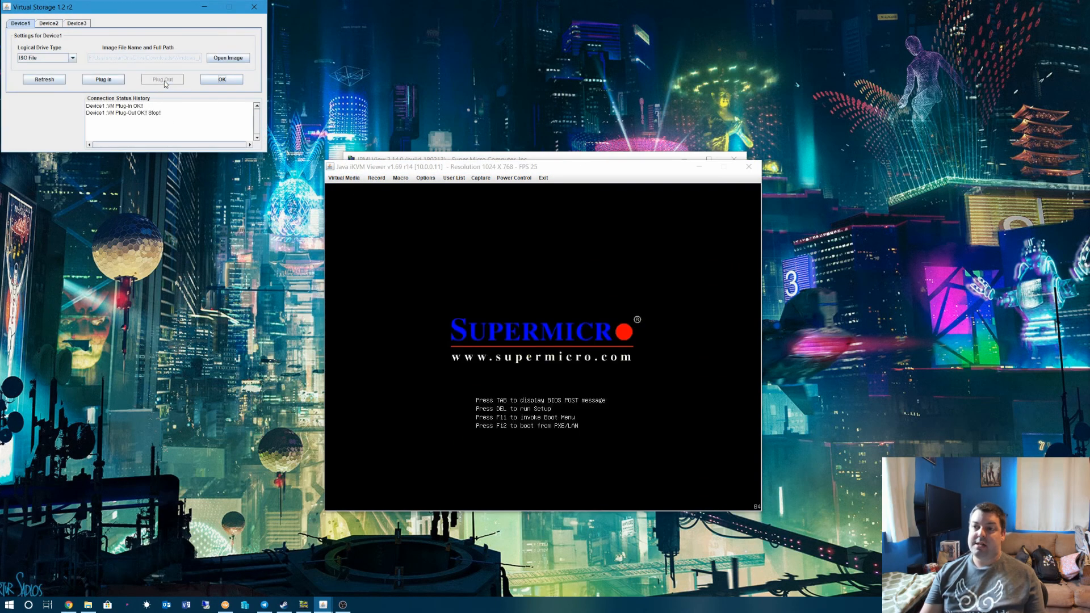
{"action": "left_click", "coordinate": [219, 80]}
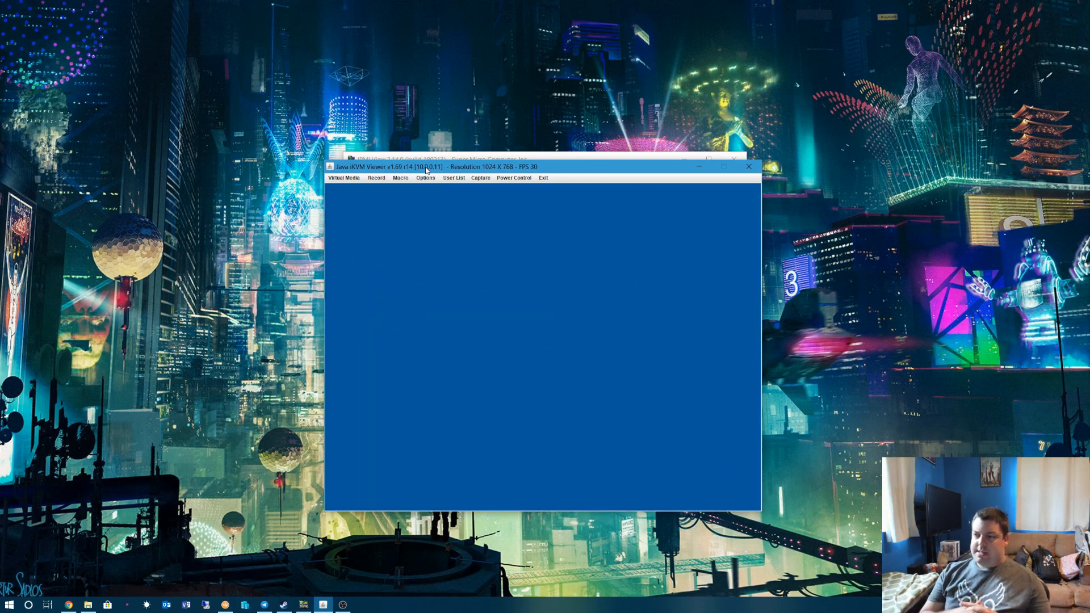
Enter and re-enter the password for the built-in Administrator account and finish customizing the settings
{"action": "left_click_drag", "start_coordinate": [426, 170], "coordinate": [421, 172]}
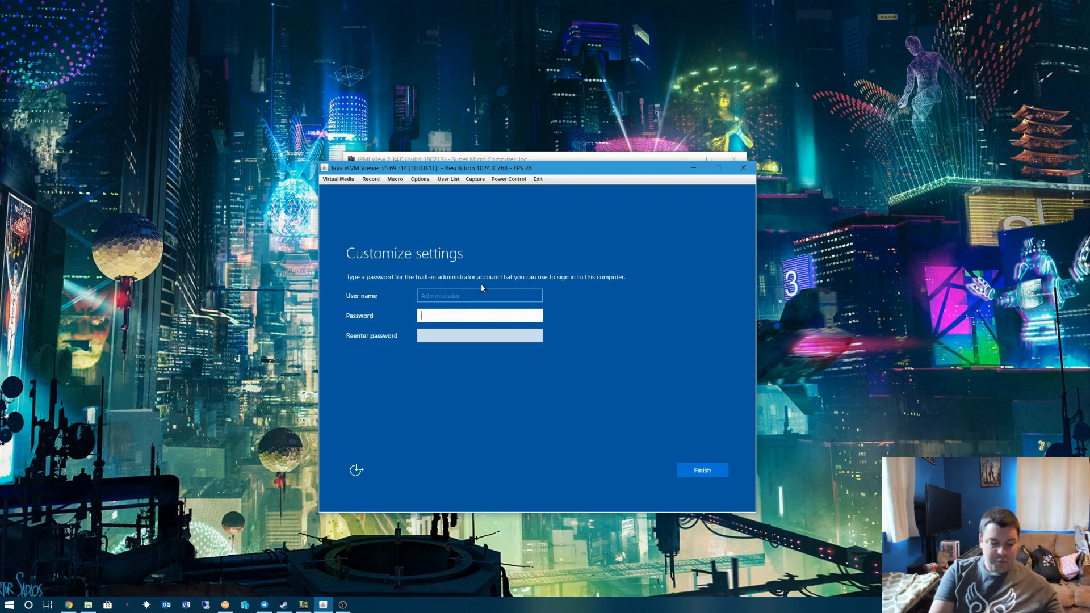
{"action": "type", "text": "******"}
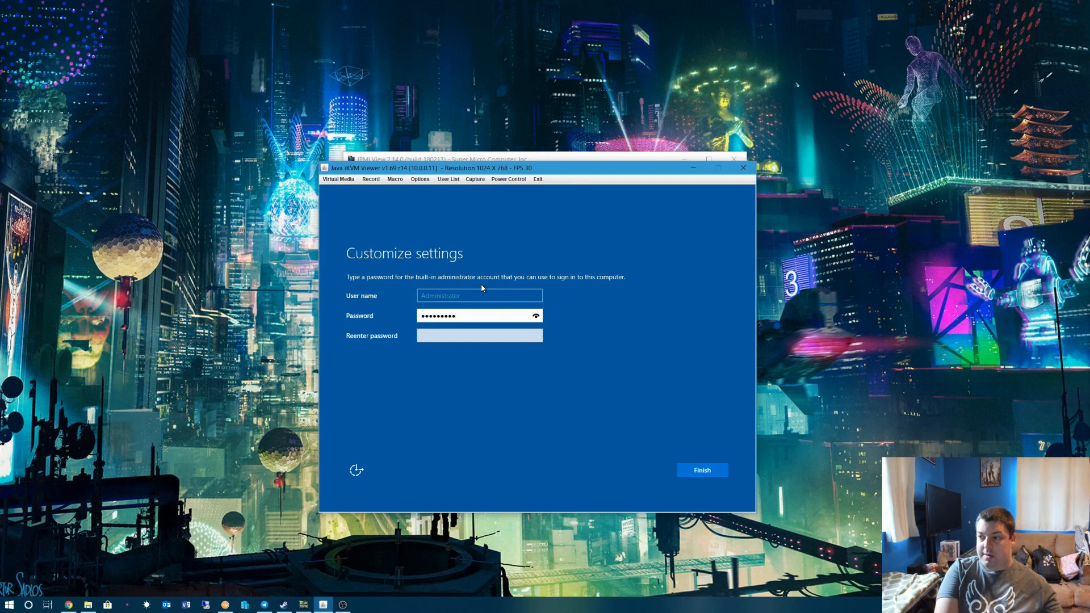
{"action": "key", "text": "Tab"}
{"action": "type", "text": "*******"}
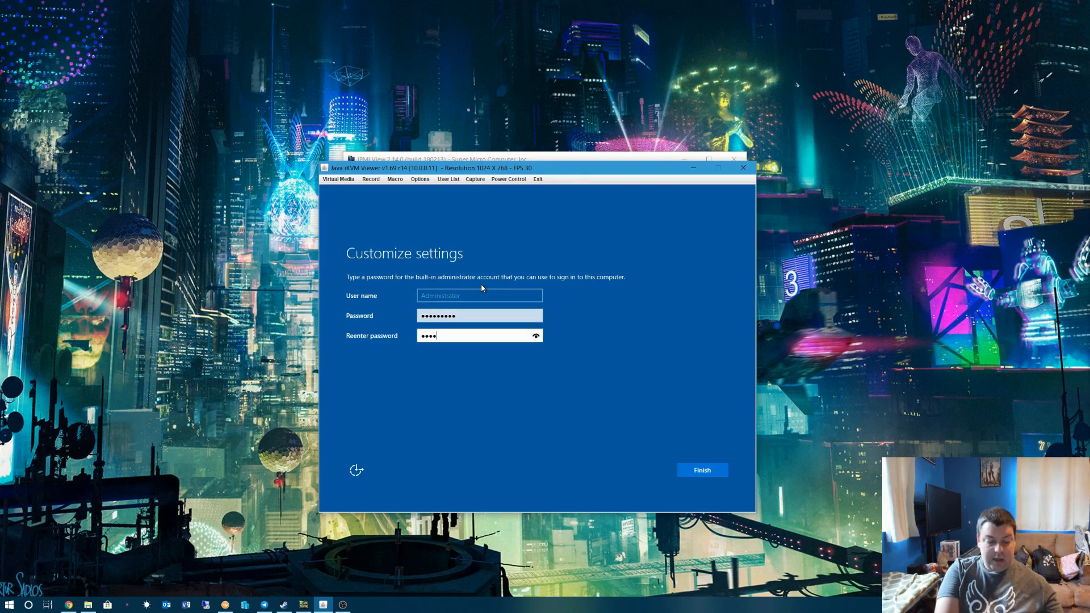
{"action": "type", "text": "**"}
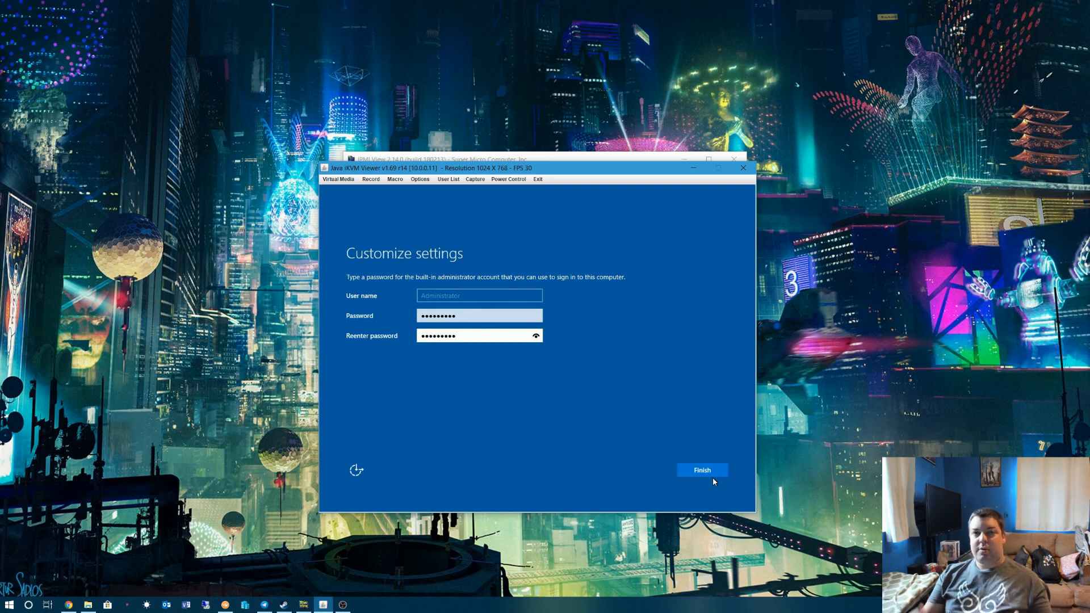
{"action": "left_click", "coordinate": [697, 471]}
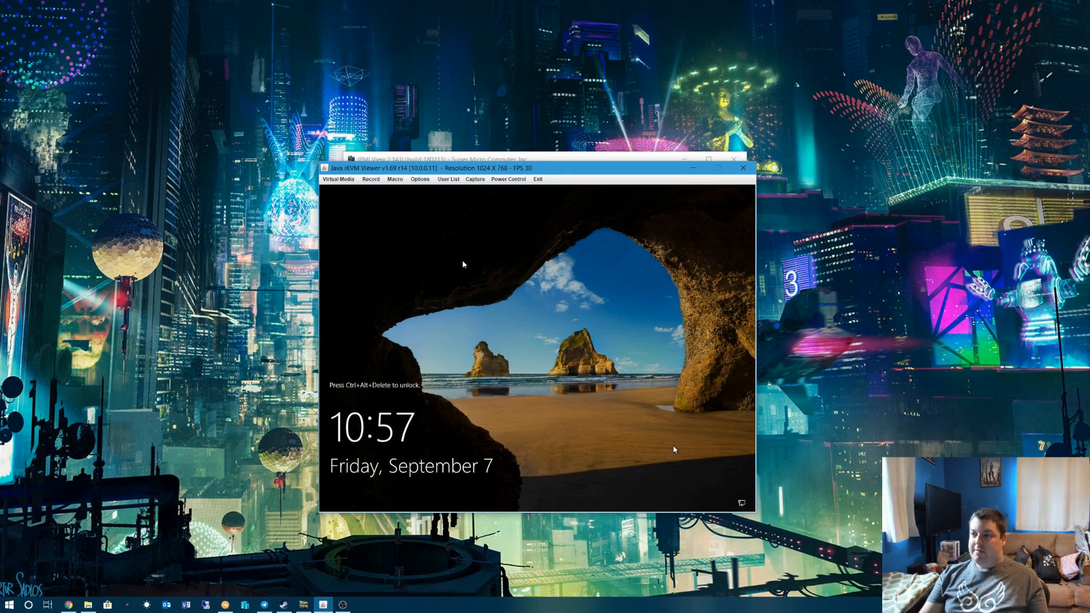
Send the Ctrl+Alt+Del macro to the remote server and sign in as Administrator with the account password
{"action": "left_click", "coordinate": [395, 180]}
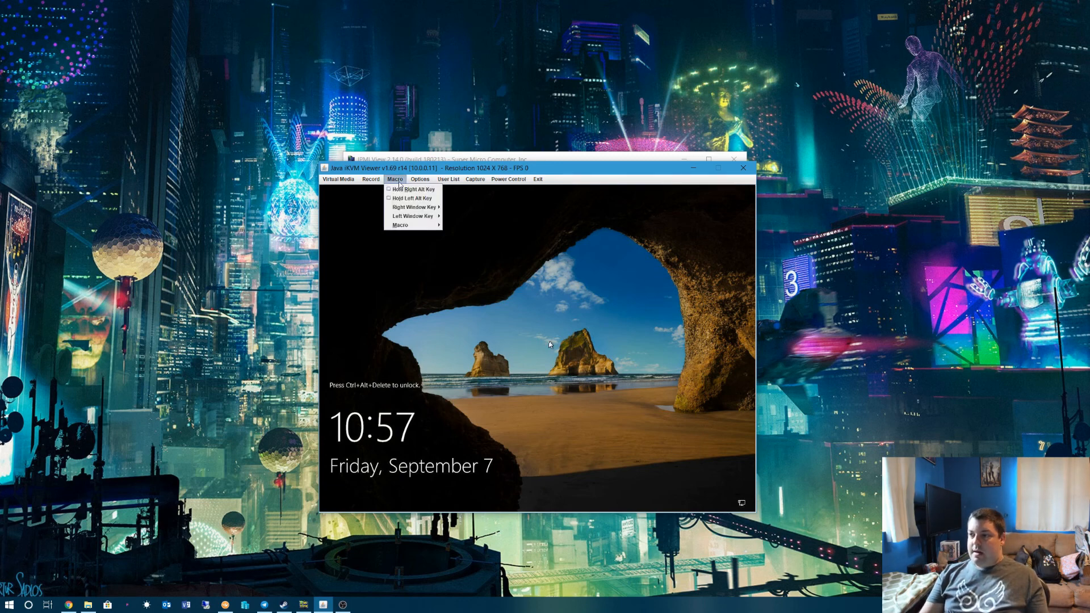
{"action": "mouse_move", "coordinate": [417, 227]}
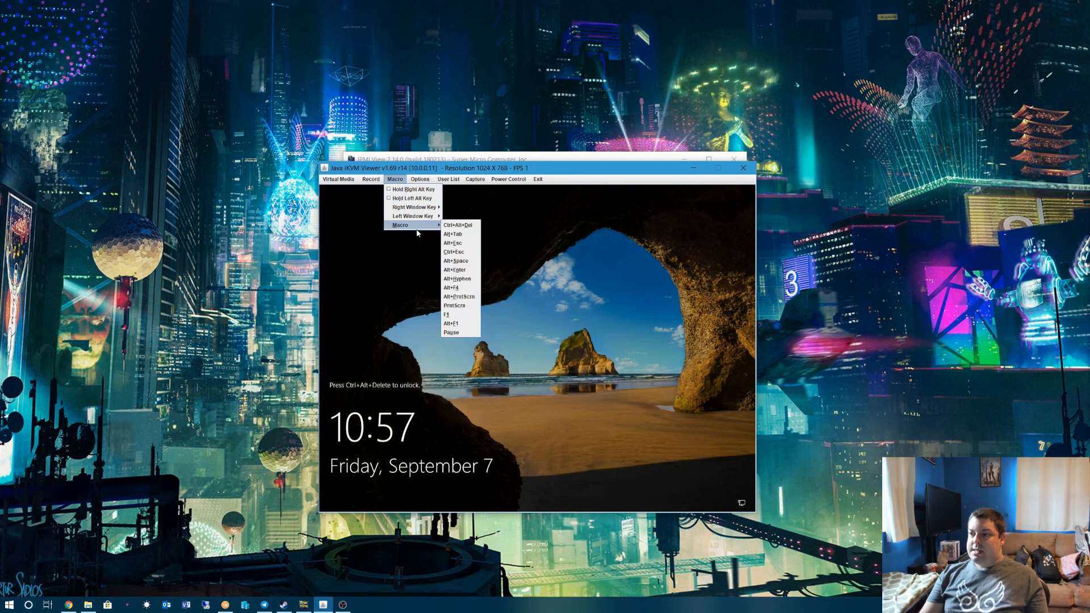
{"action": "left_click", "coordinate": [455, 225]}
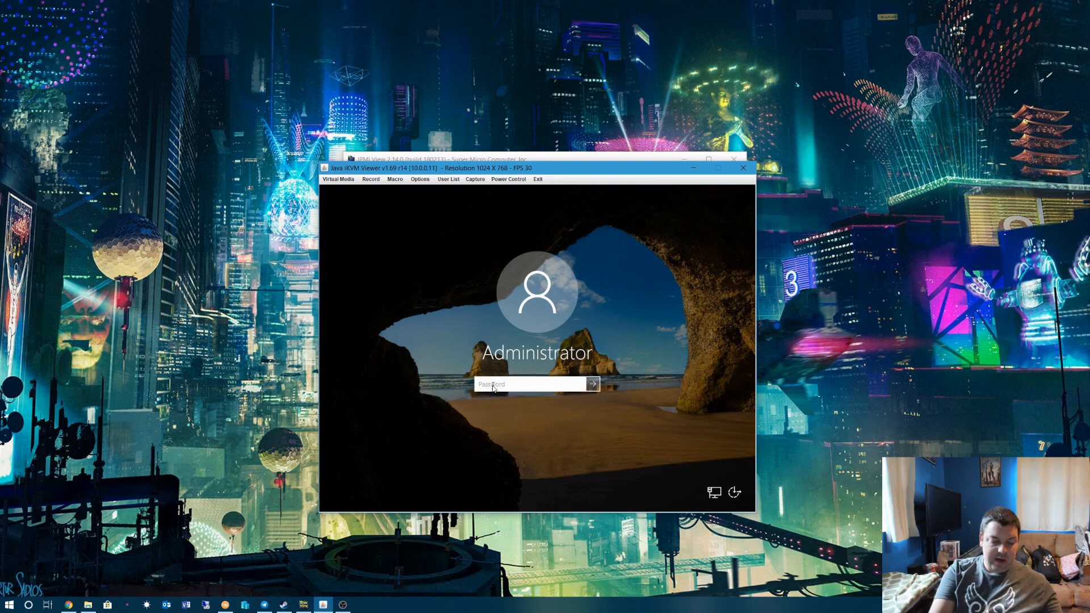
{"action": "type", "text": "*******"}
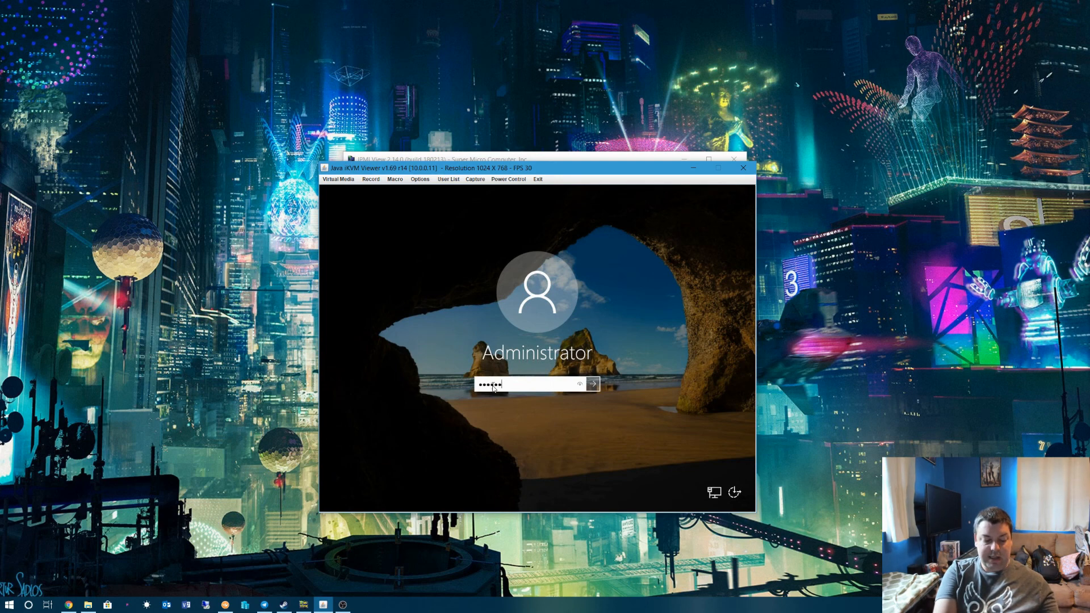
{"action": "type", "text": "**"}
{"action": "key", "text": "Return"}
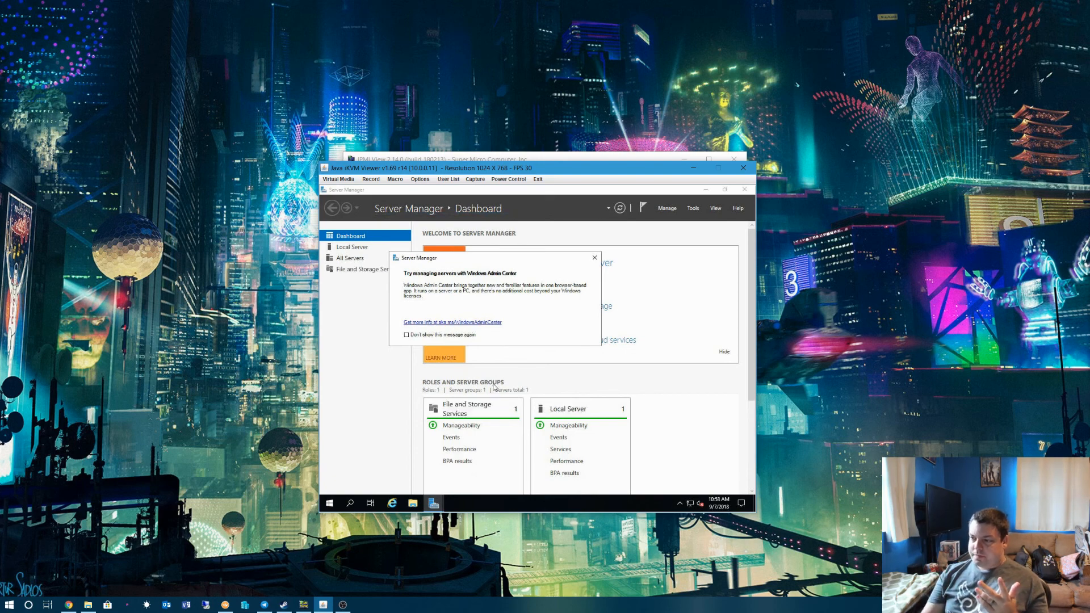
Dismiss the Windows Admin Center message permanently and set Server Manager not to start automatically at logon
{"action": "left_click", "coordinate": [406, 334]}
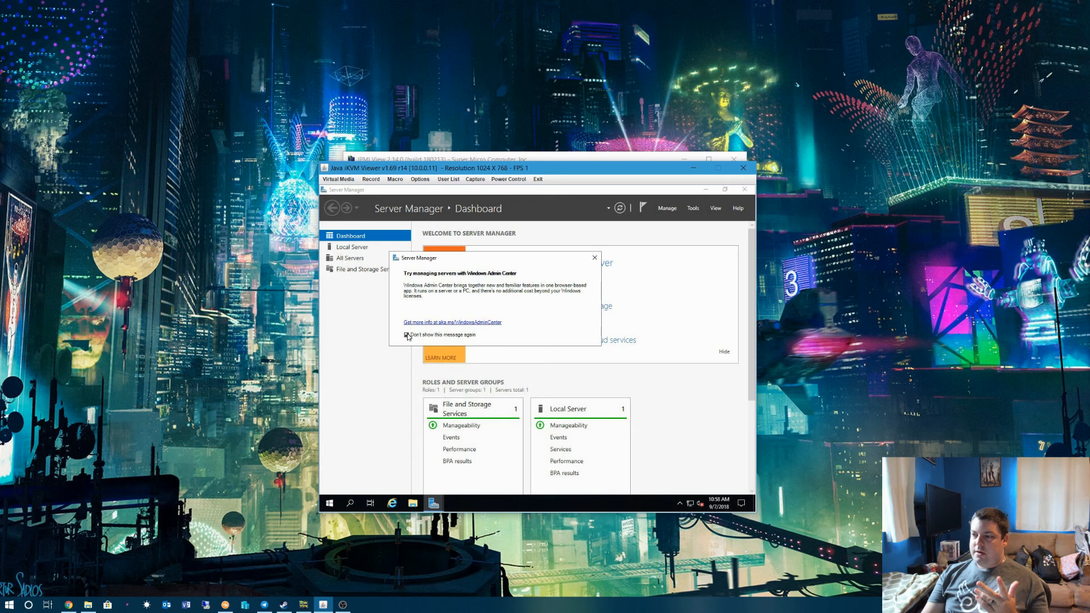
{"action": "left_click", "coordinate": [593, 258]}
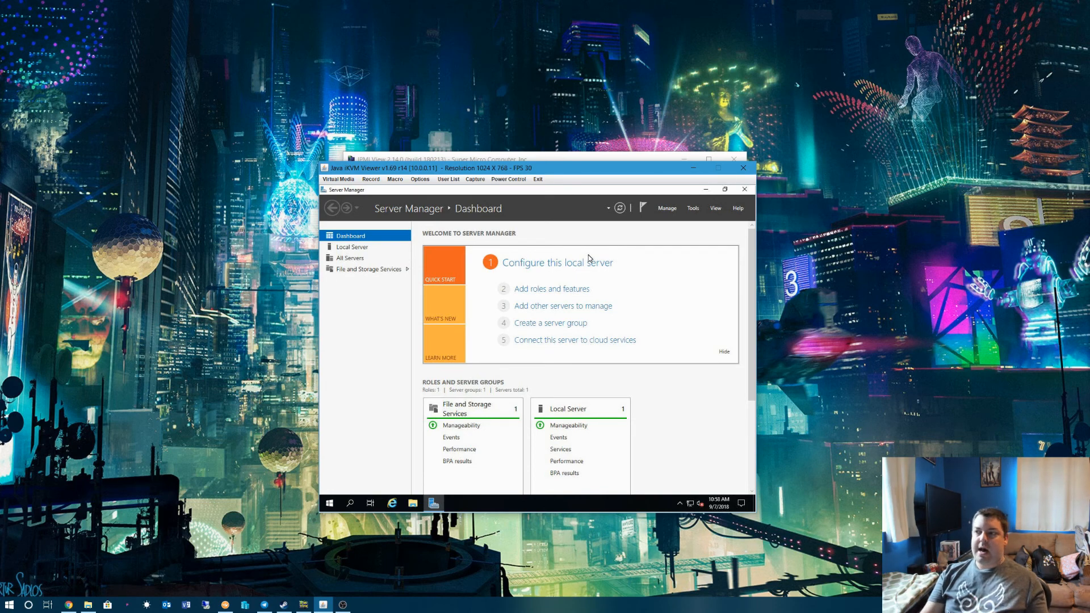
{"action": "left_click", "coordinate": [667, 210]}
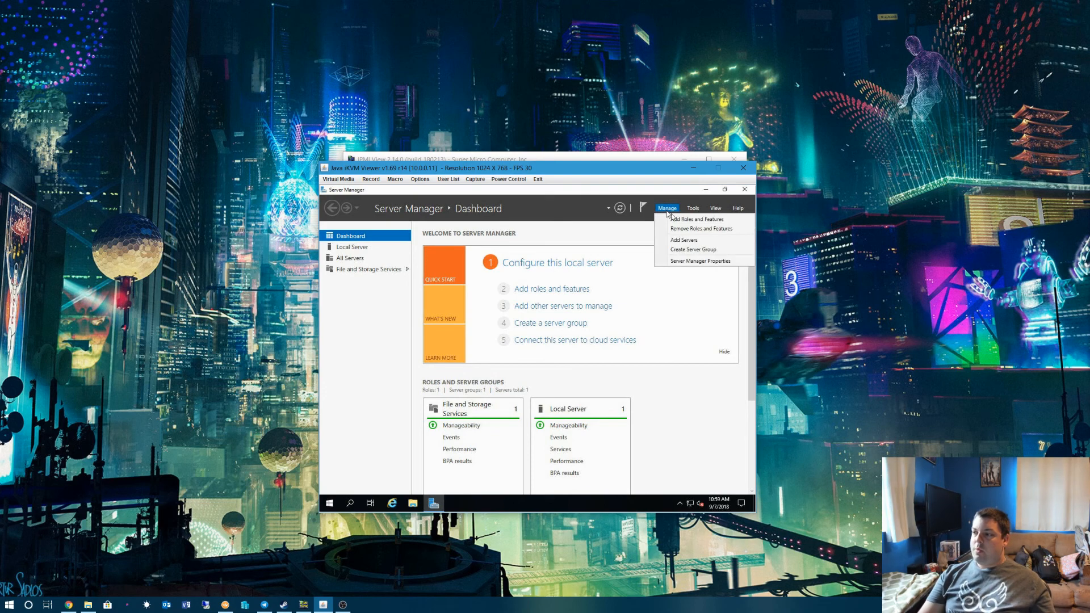
{"action": "left_click", "coordinate": [697, 261]}
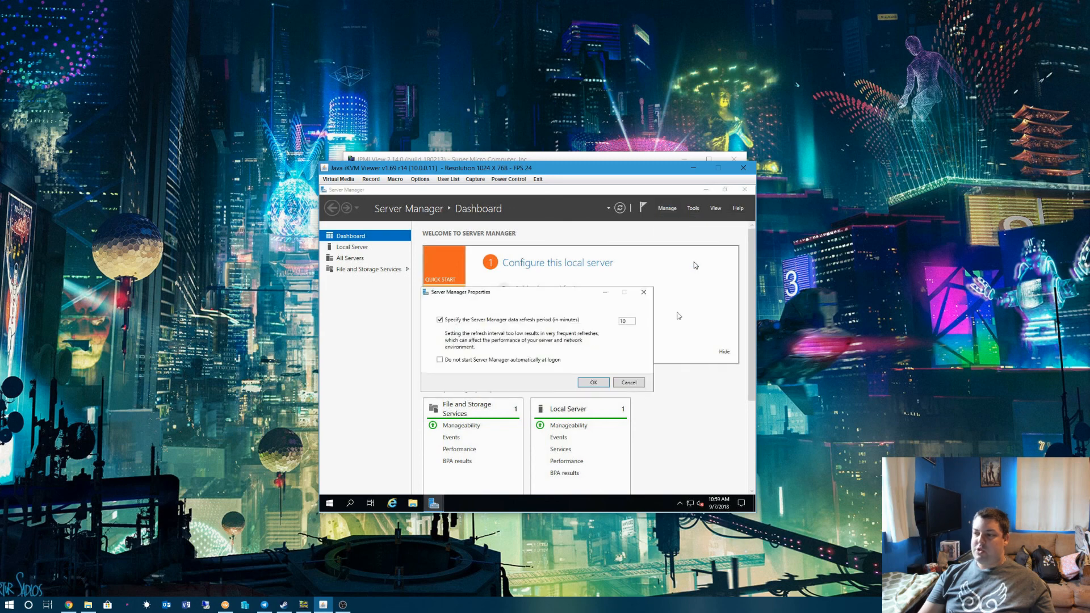
{"action": "left_click", "coordinate": [442, 361]}
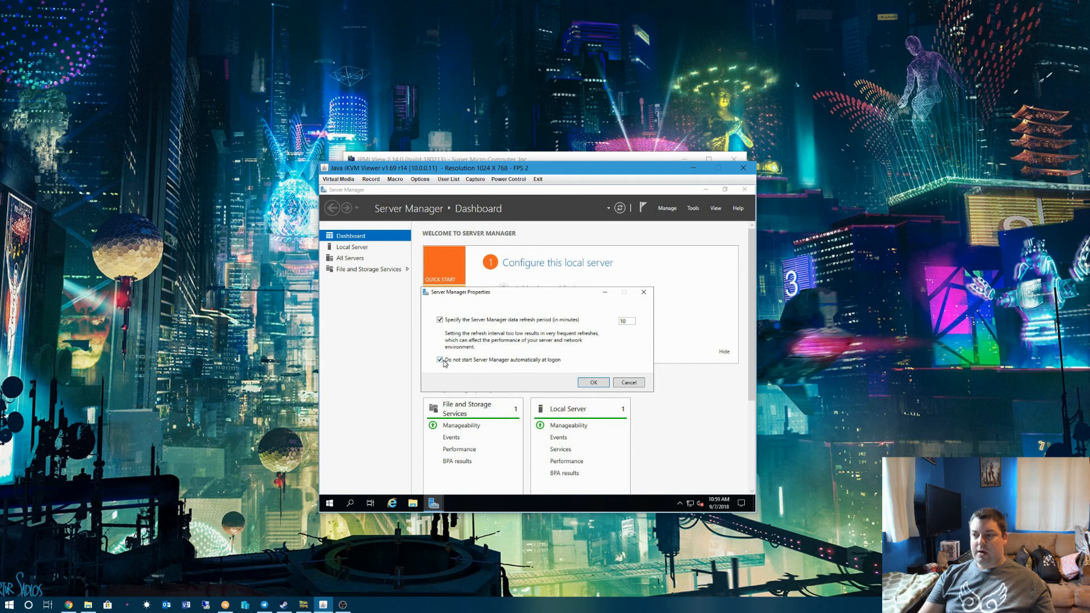
{"action": "left_click", "coordinate": [594, 383]}
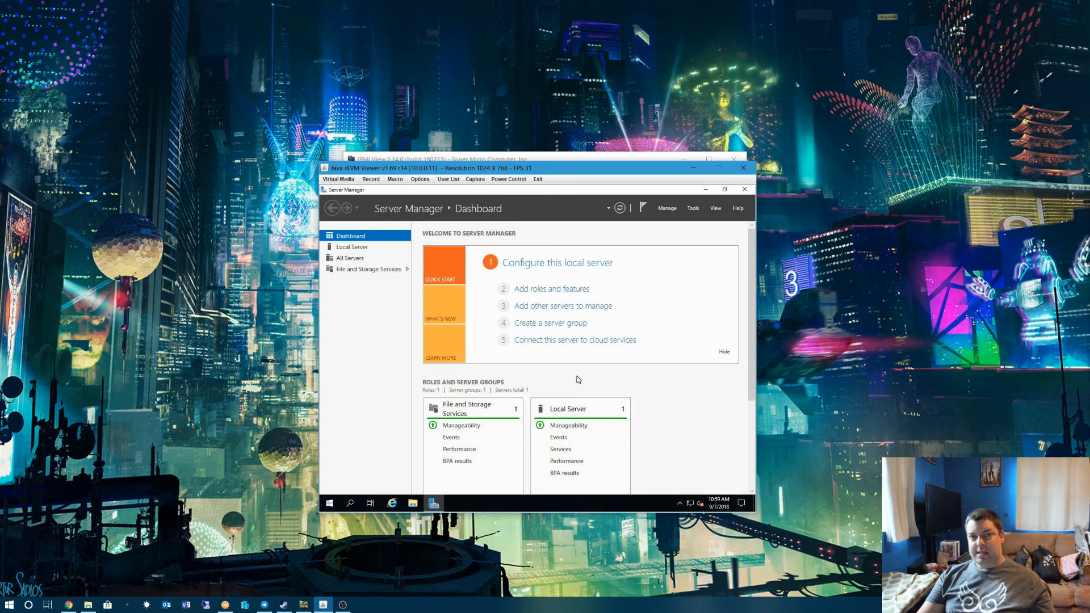
View the Local Server properties and examine the Ethernet and Ethernet 2 adapters in Network Connections
{"action": "left_click", "coordinate": [355, 247]}
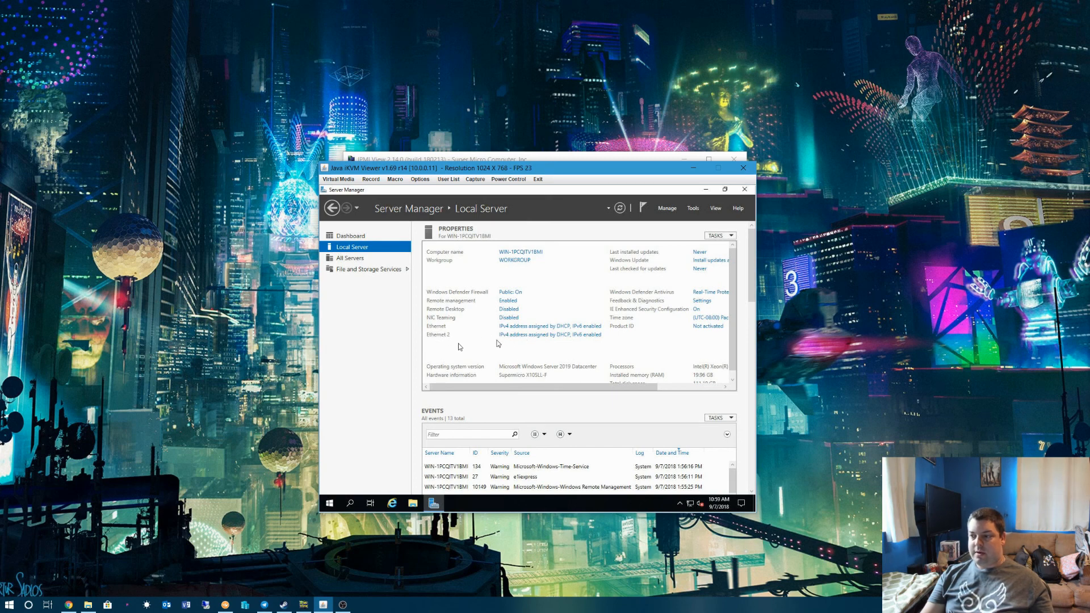
{"action": "left_click", "coordinate": [690, 503]}
{"action": "left_click", "coordinate": [670, 492]}
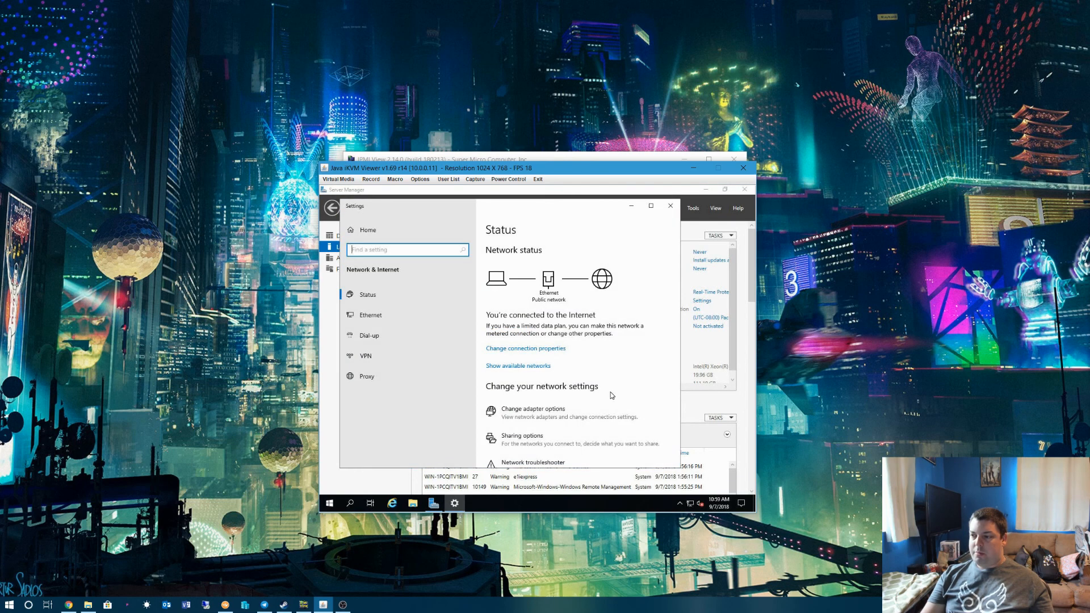
{"action": "left_click", "coordinate": [522, 416]}
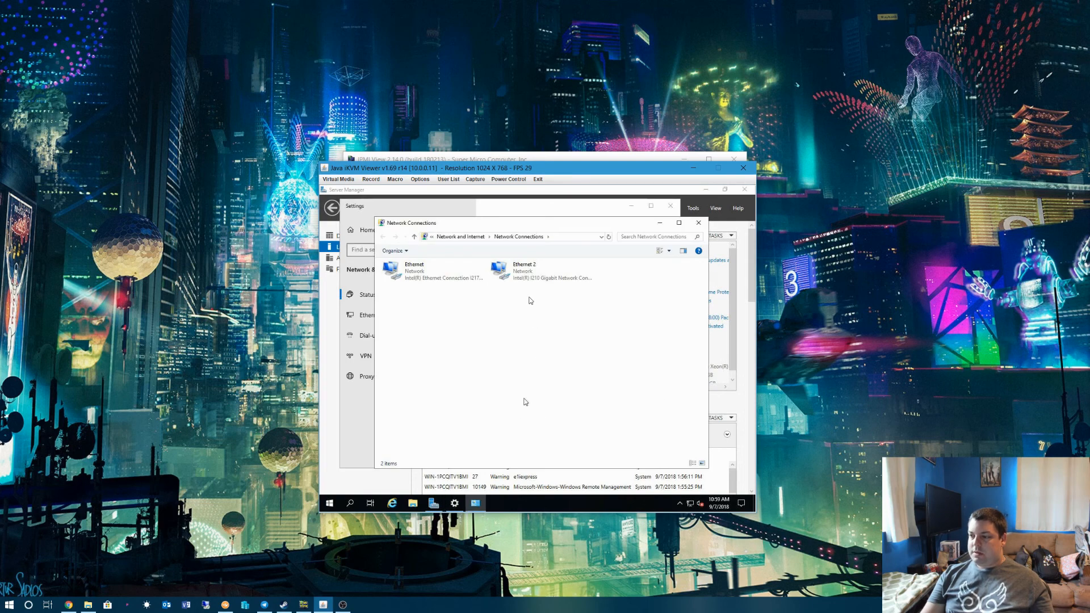
{"action": "left_click", "coordinate": [519, 278]}
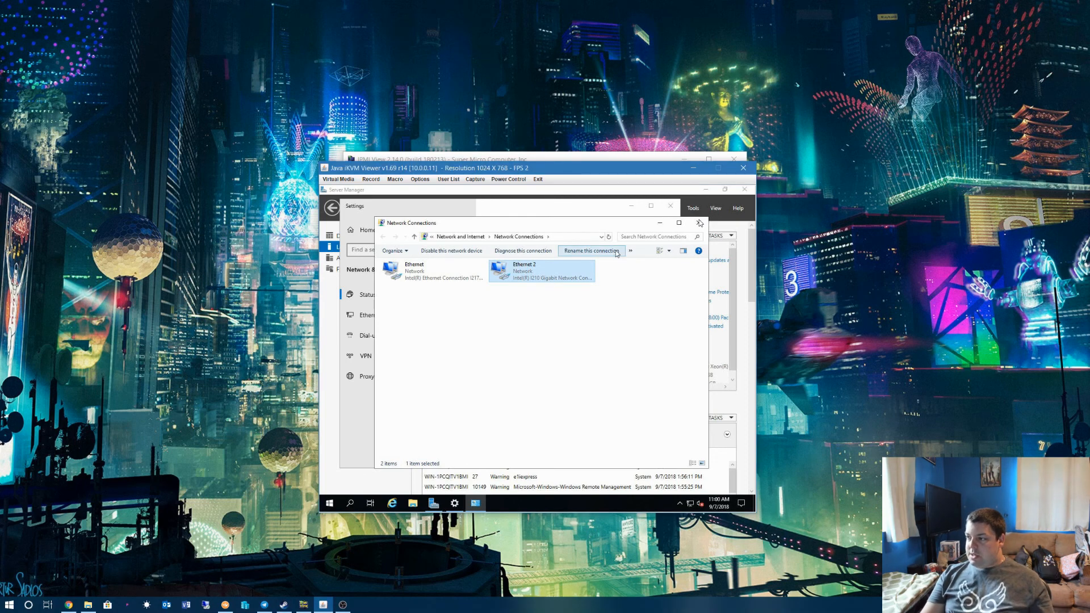
{"action": "left_click", "coordinate": [416, 277]}
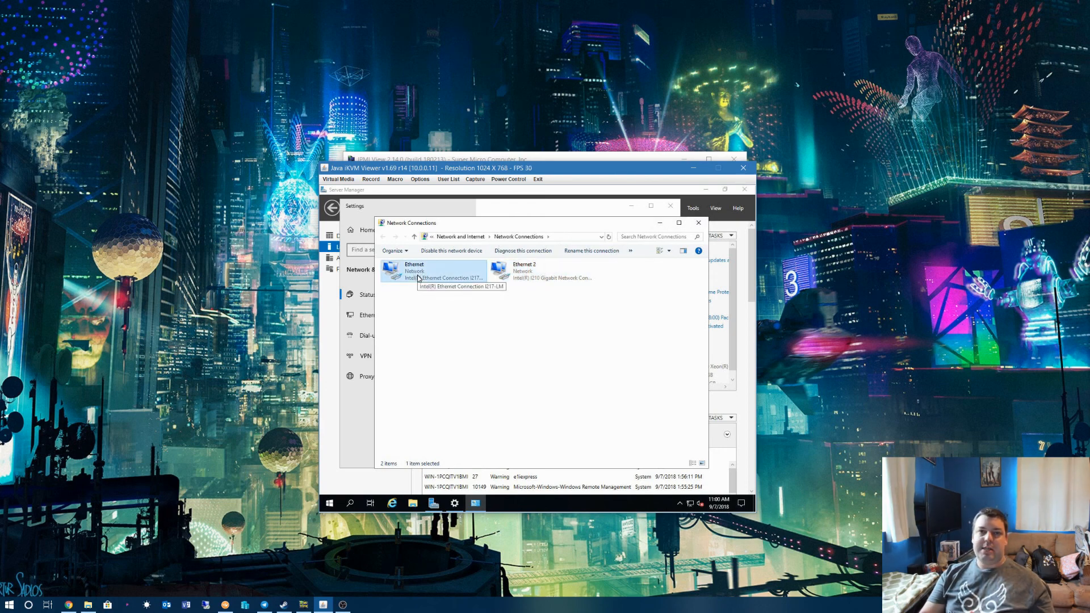
Look up Internet Protocol Version 4 (TCP/IPv4) in the Ethernet adapter's properties, cancel, and close the network windows
{"action": "right_click", "coordinate": [419, 279]}
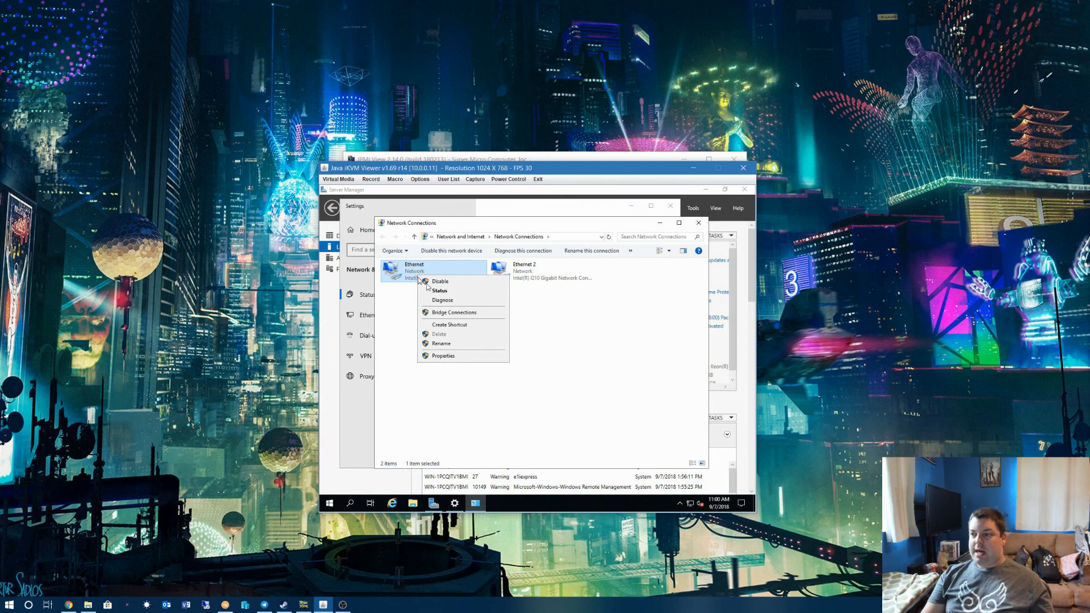
{"action": "left_click", "coordinate": [444, 355]}
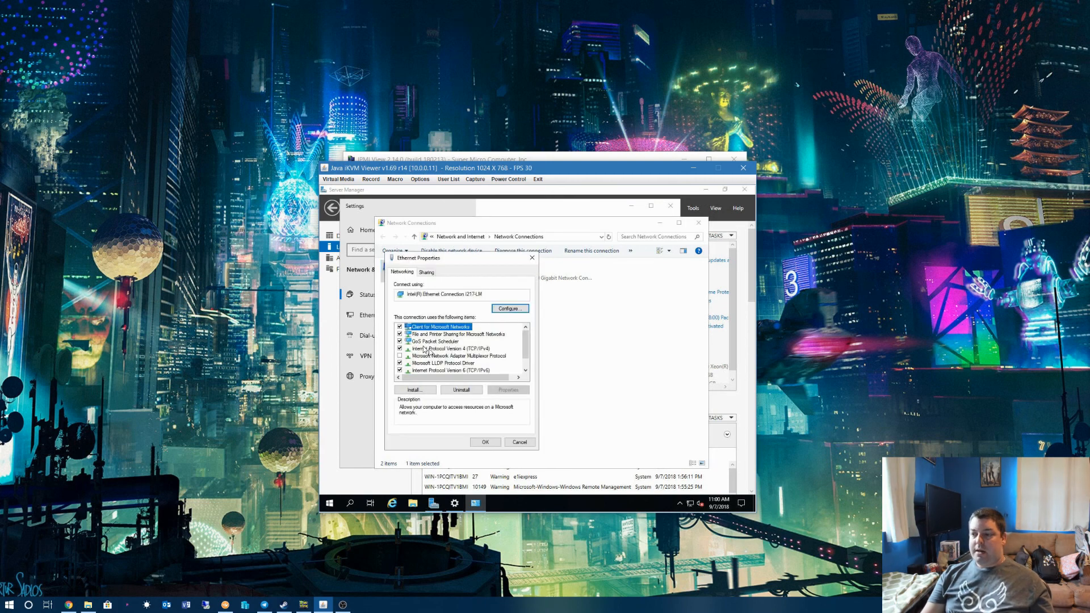
{"action": "left_click", "coordinate": [434, 350]}
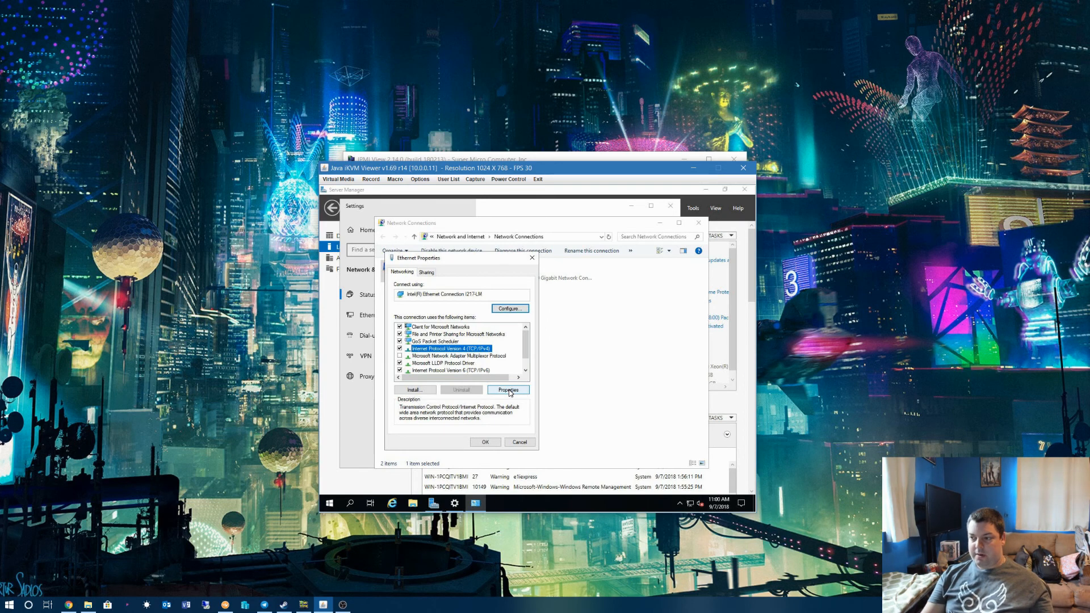
{"action": "left_click", "coordinate": [523, 443]}
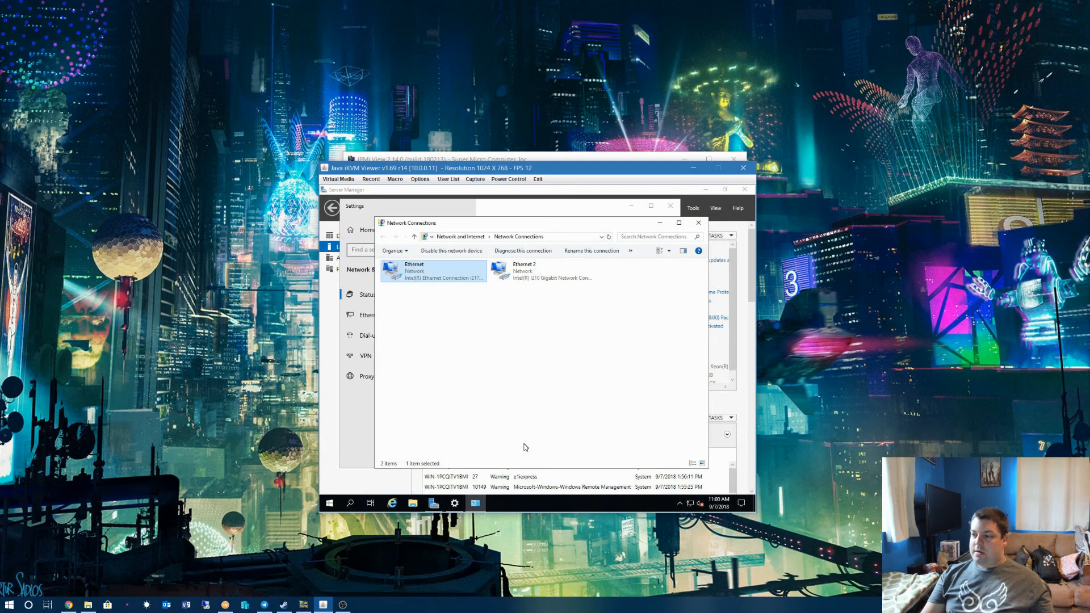
{"action": "left_click", "coordinate": [698, 223]}
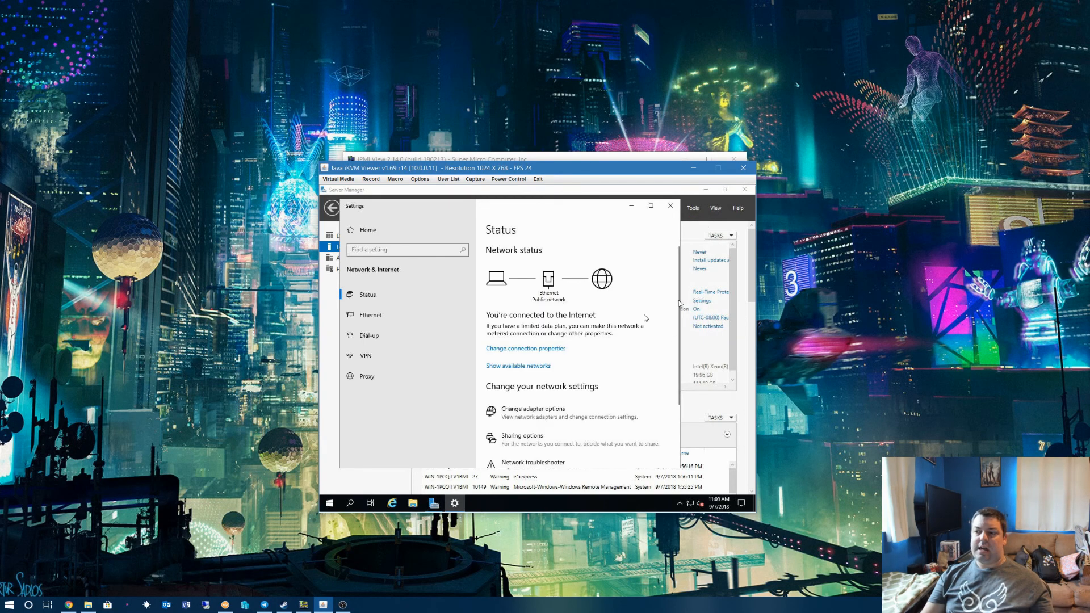
{"action": "left_click", "coordinate": [668, 208]}
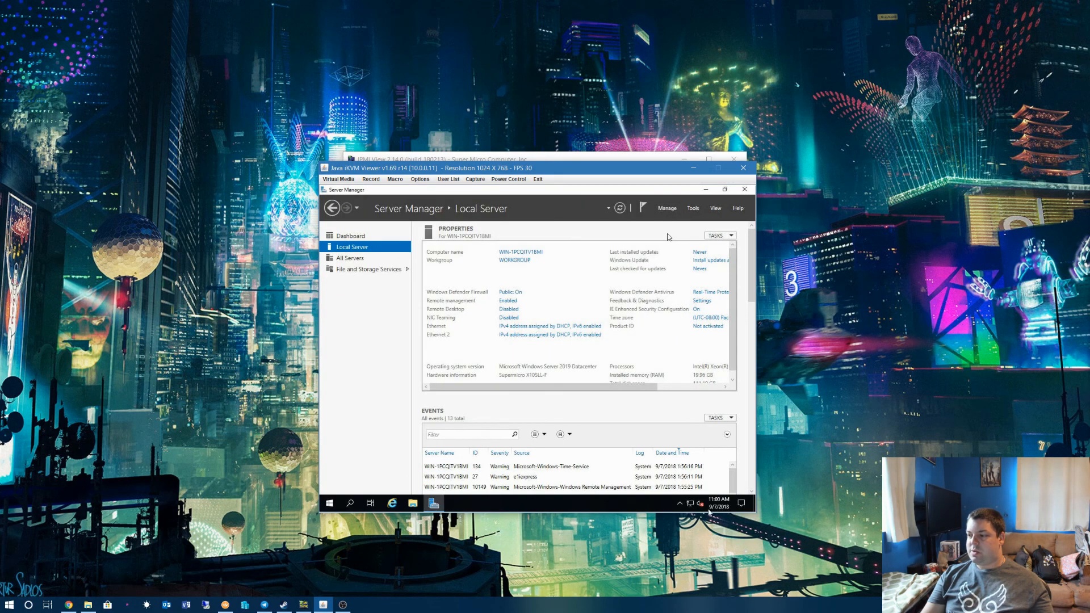
Open the Internet Protocol Version 4 (TCP/IPv4) properties of the Ethernet adapter from the network settings
{"action": "right_click", "coordinate": [691, 504]}
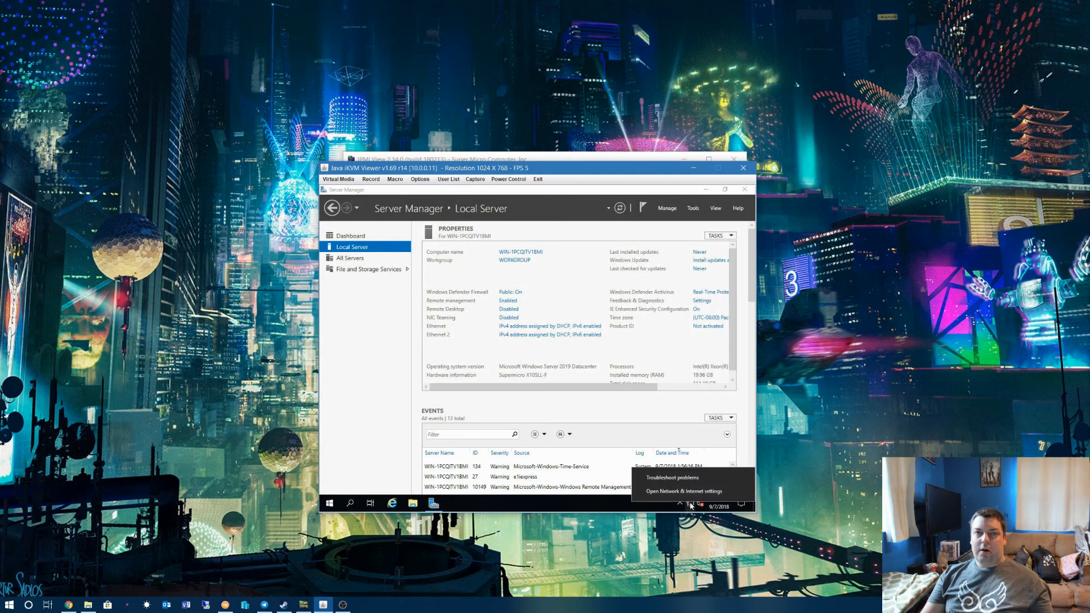
{"action": "left_click", "coordinate": [681, 492]}
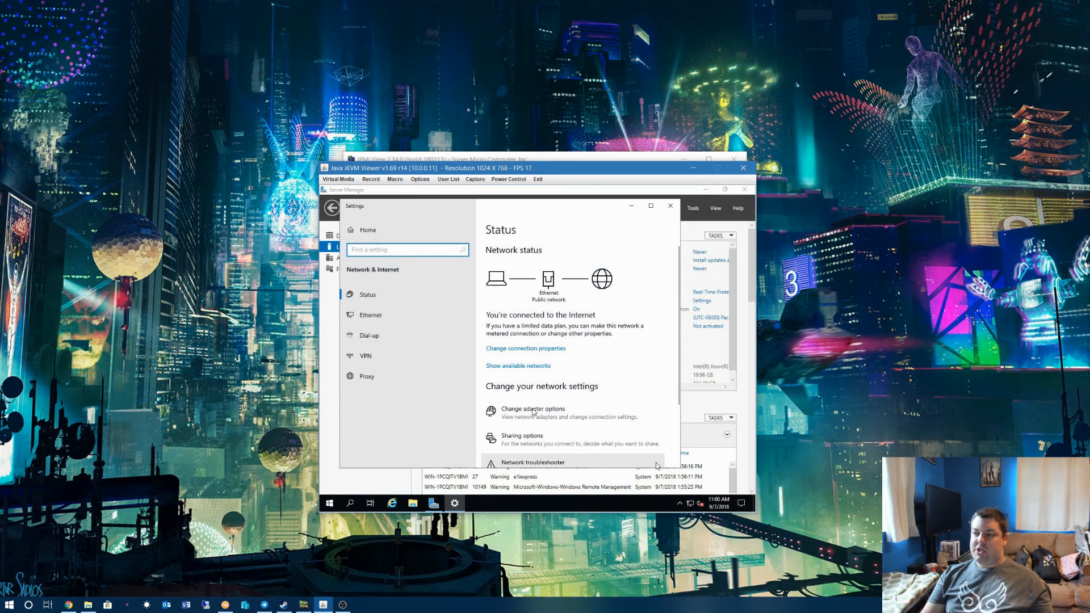
{"action": "left_click", "coordinate": [534, 410]}
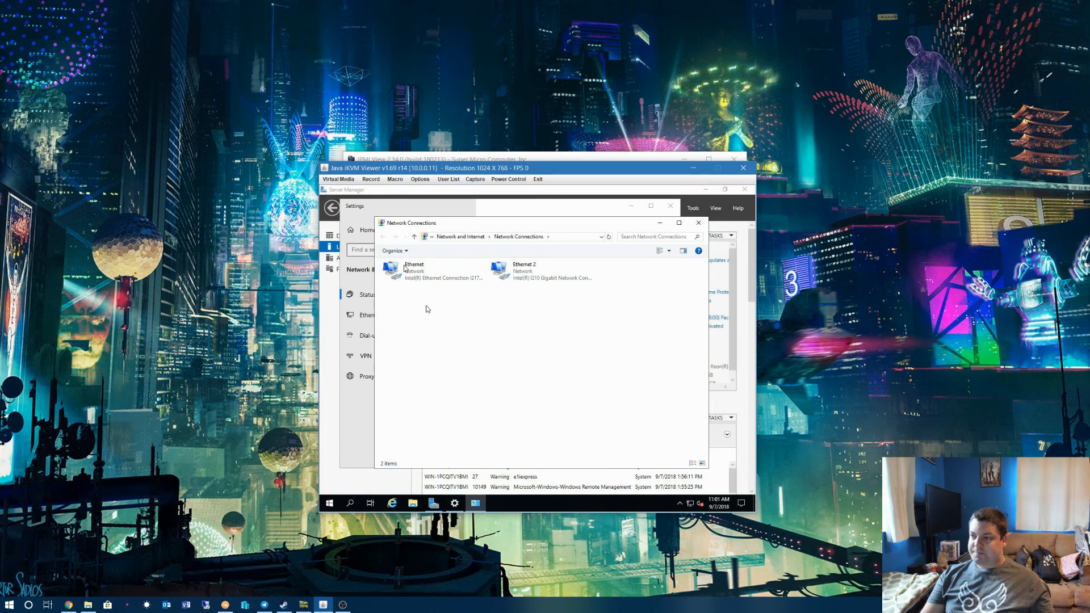
{"action": "left_click", "coordinate": [408, 269]}
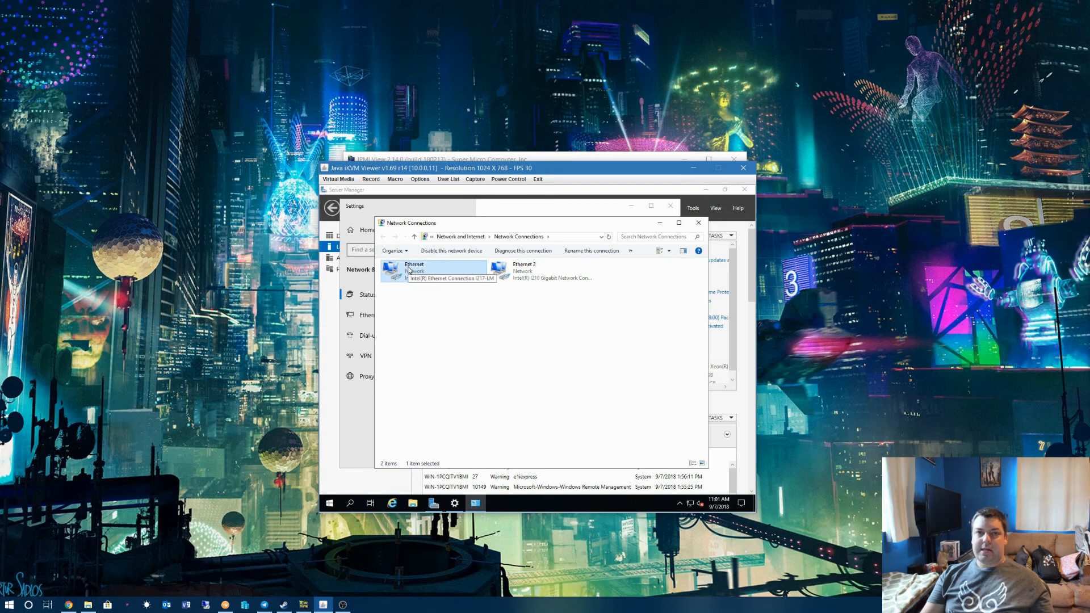
{"action": "right_click", "coordinate": [409, 270]}
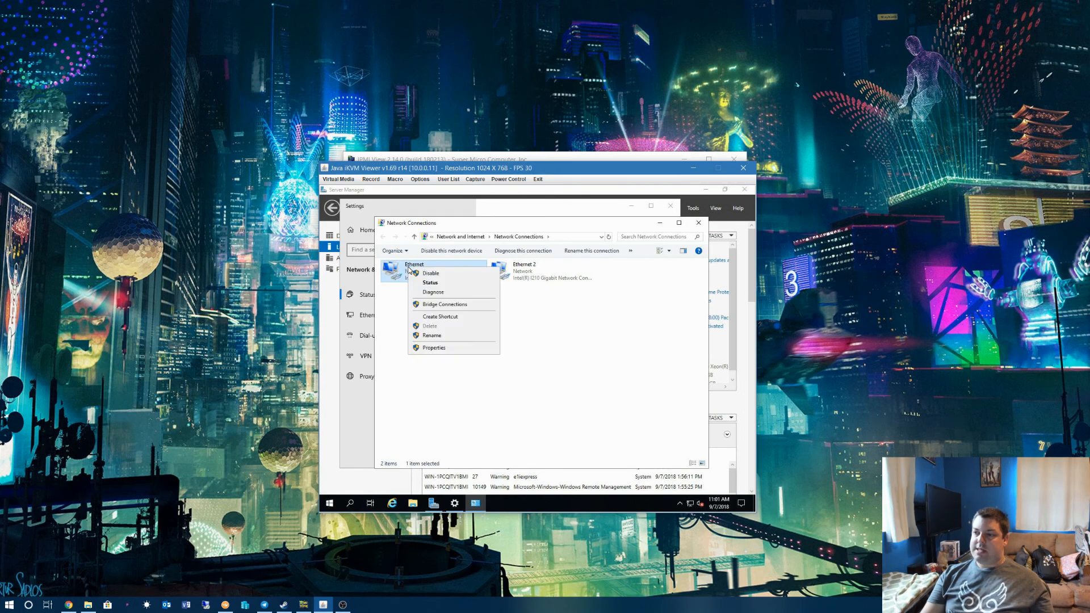
{"action": "left_click", "coordinate": [434, 347]}
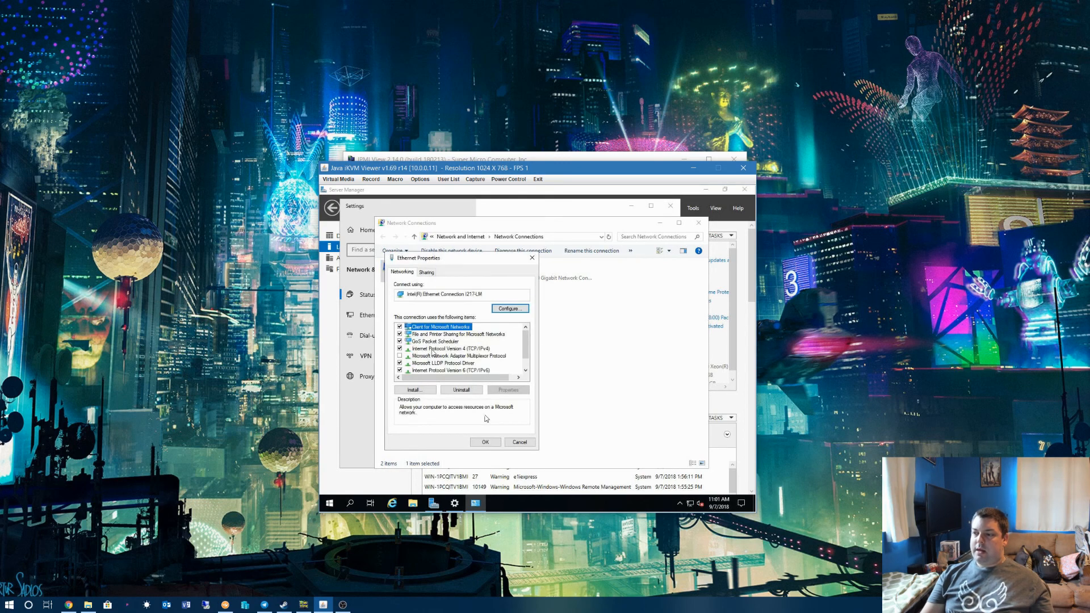
{"action": "left_click", "coordinate": [431, 349]}
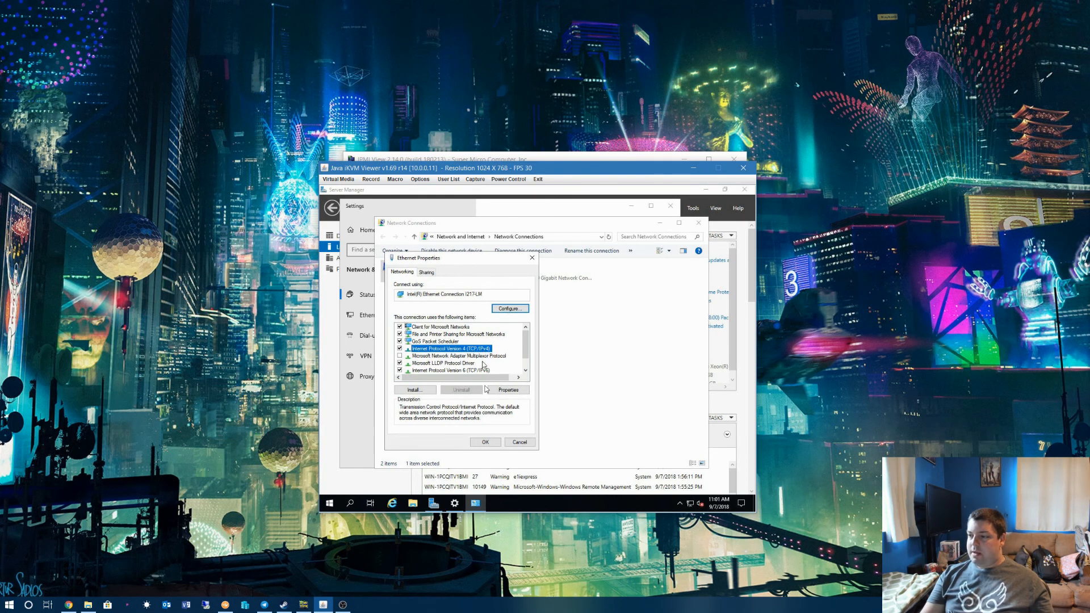
{"action": "left_click", "coordinate": [500, 391]}
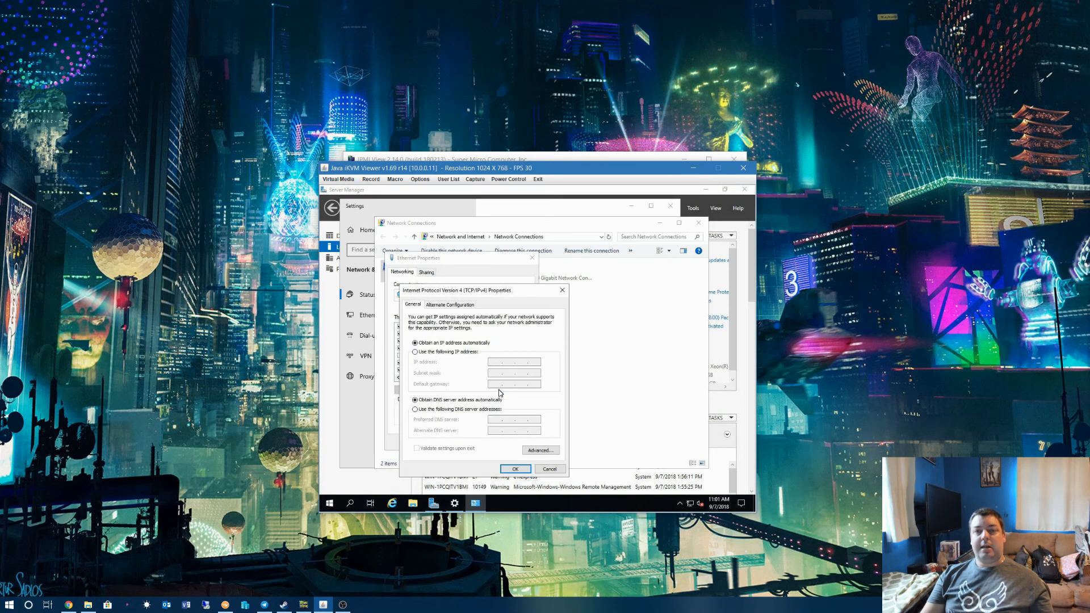
Assign static IP 10.0.0.9, subnet mask 255.255.0.0, gateway 10.0.0.1 and preferred DNS 10.0.0.19, and close the network windows
{"action": "left_click", "coordinate": [425, 356]}
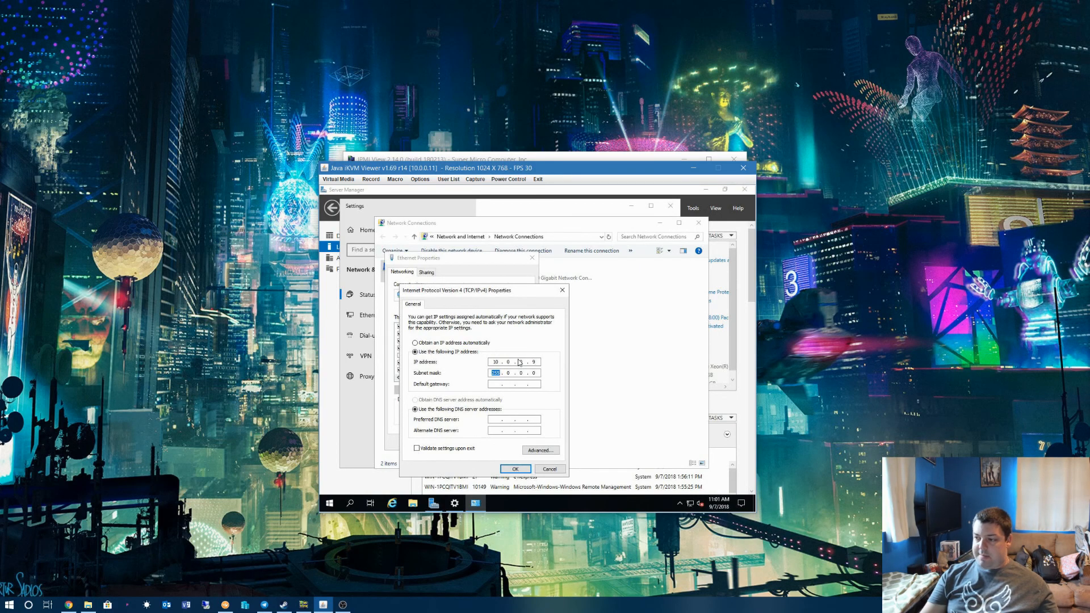
{"action": "left_click", "coordinate": [509, 374]}
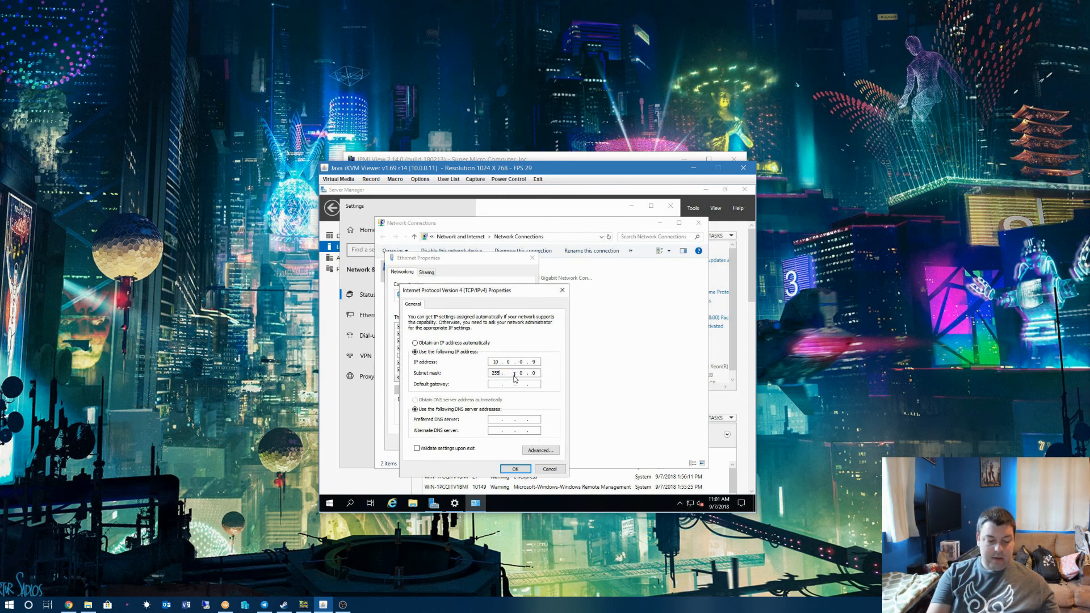
{"action": "type", "text": "55"}
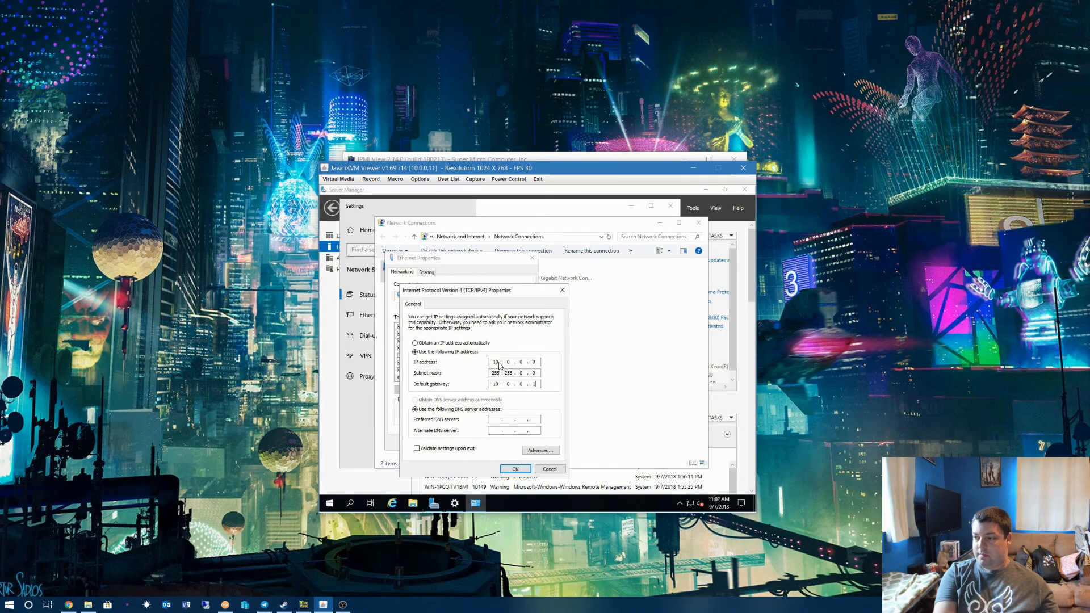
{"action": "key", "text": "Tab"}
{"action": "key", "text": "Tab"}
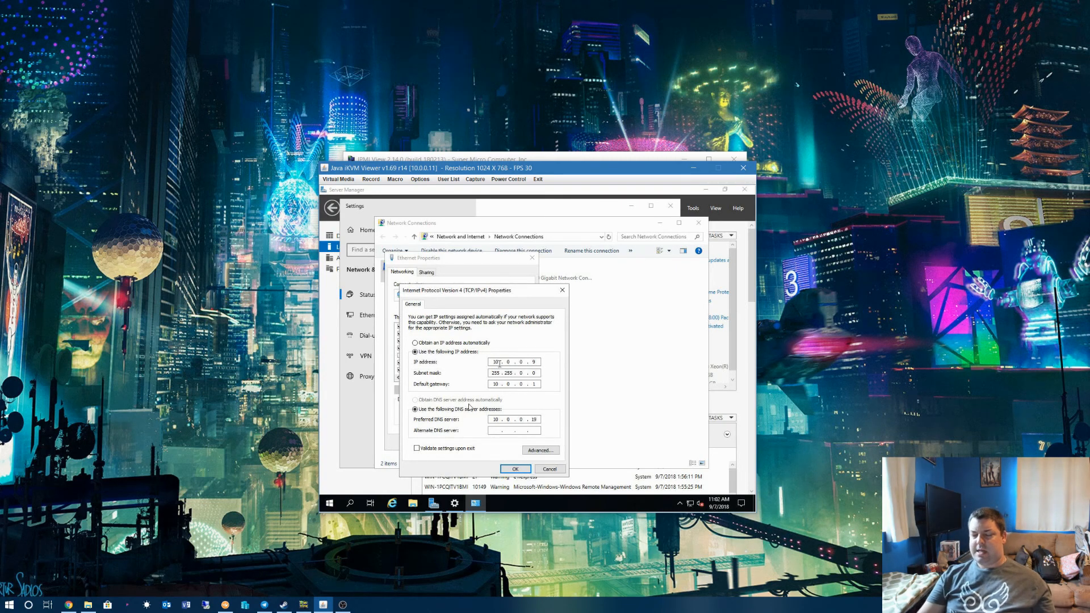
{"action": "left_click", "coordinate": [514, 469]}
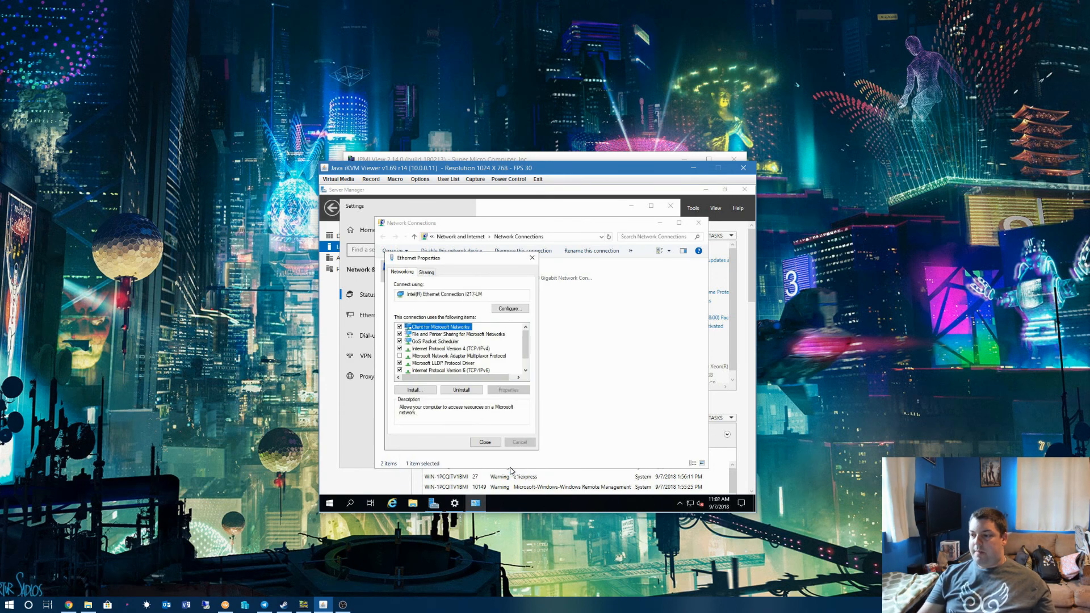
{"action": "left_click", "coordinate": [484, 442]}
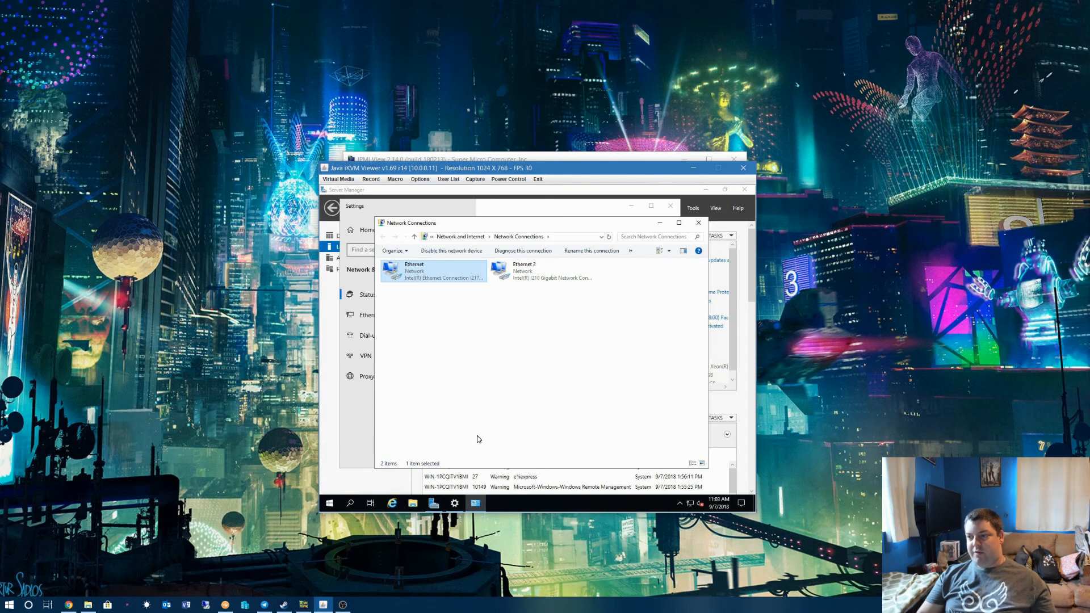
{"action": "left_click", "coordinate": [698, 223]}
{"action": "left_click", "coordinate": [672, 207]}
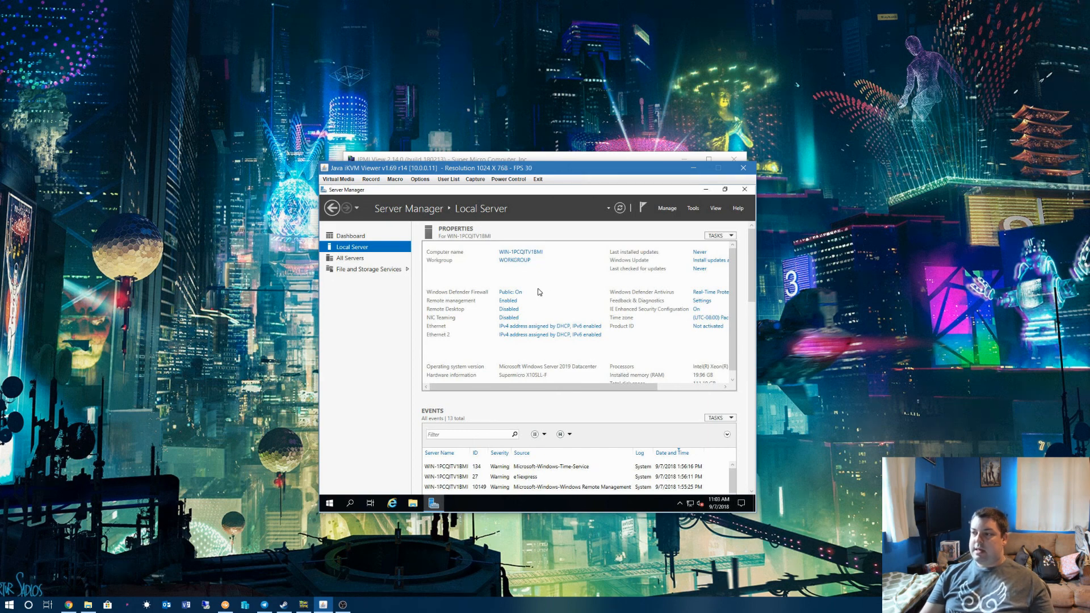
Change the server's time zone to (UTC-05:00) Eastern Time (US & Canada)
{"action": "left_click", "coordinate": [695, 318]}
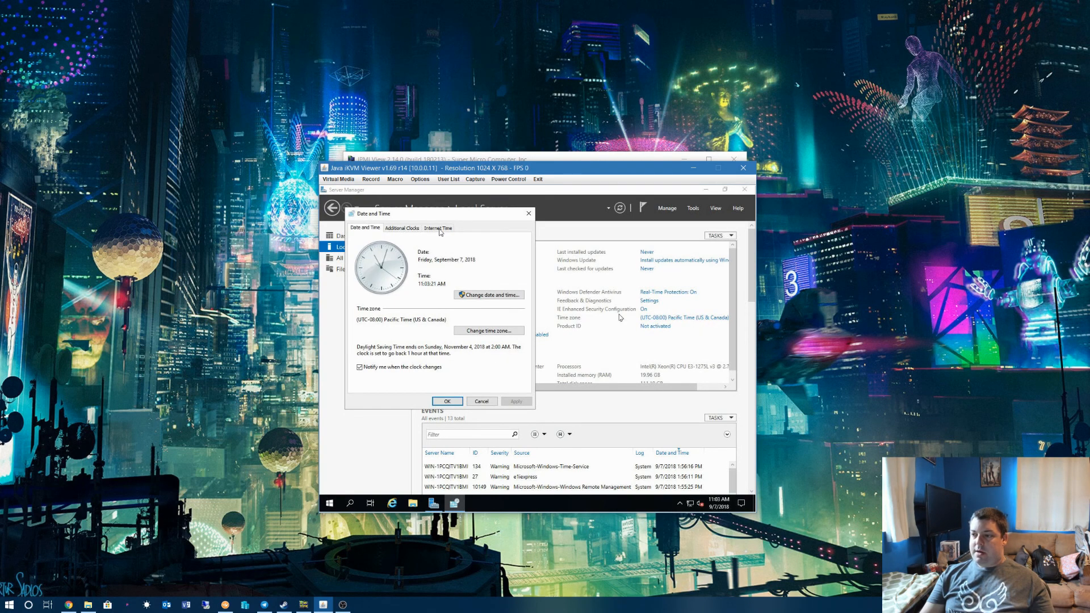
{"action": "left_click", "coordinate": [492, 332]}
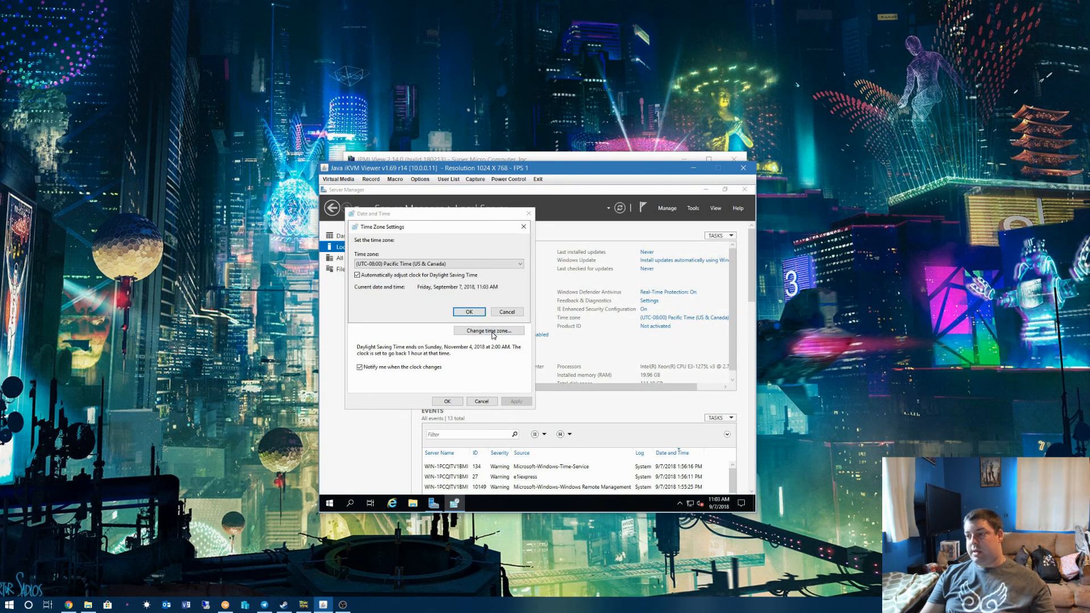
{"action": "left_click", "coordinate": [416, 265]}
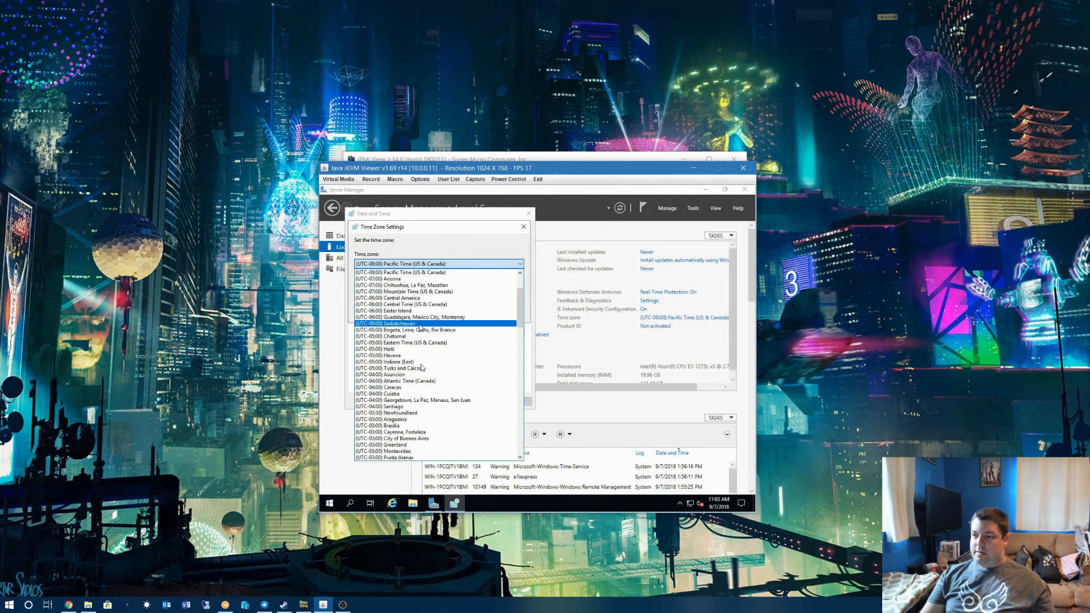
{"action": "left_click", "coordinate": [416, 343]}
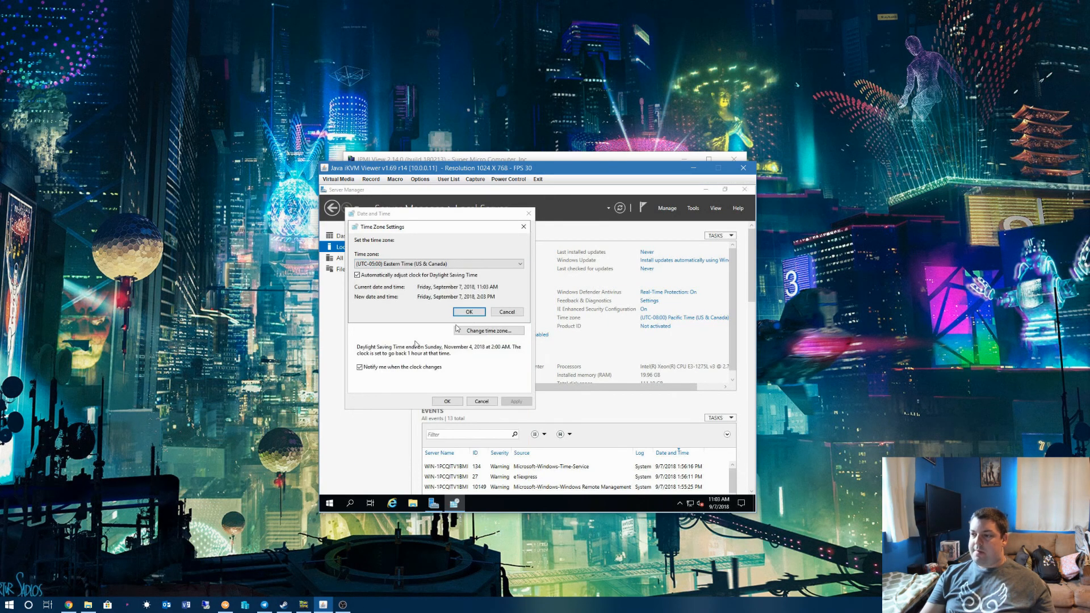
{"action": "left_click", "coordinate": [469, 311]}
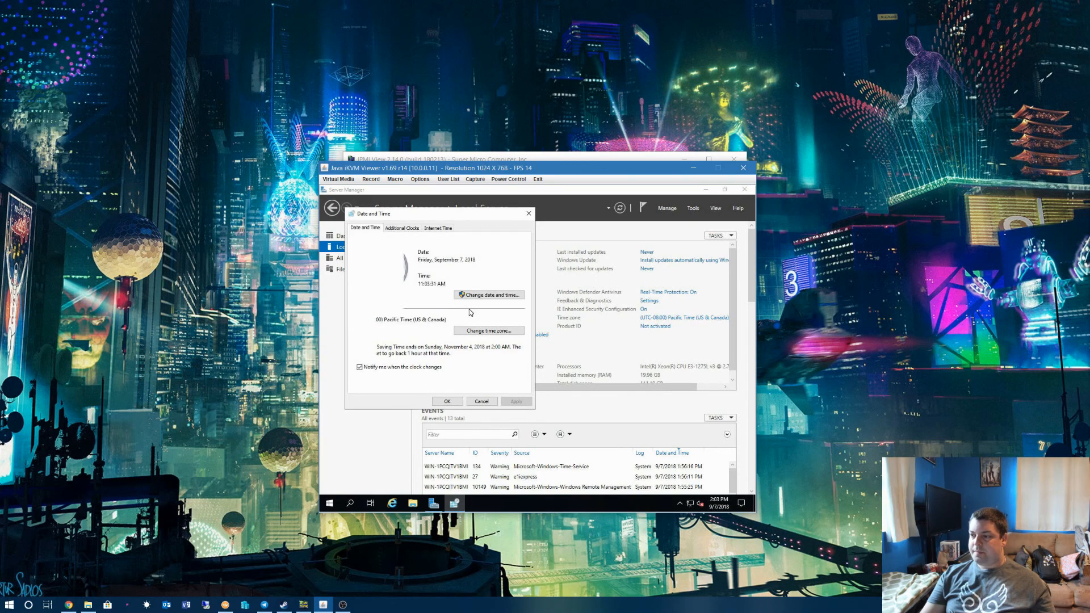
Set the Internet time server to time.nist.gov, synchronize the clock immediately, and accept the date and time settings
{"action": "left_click", "coordinate": [440, 228]}
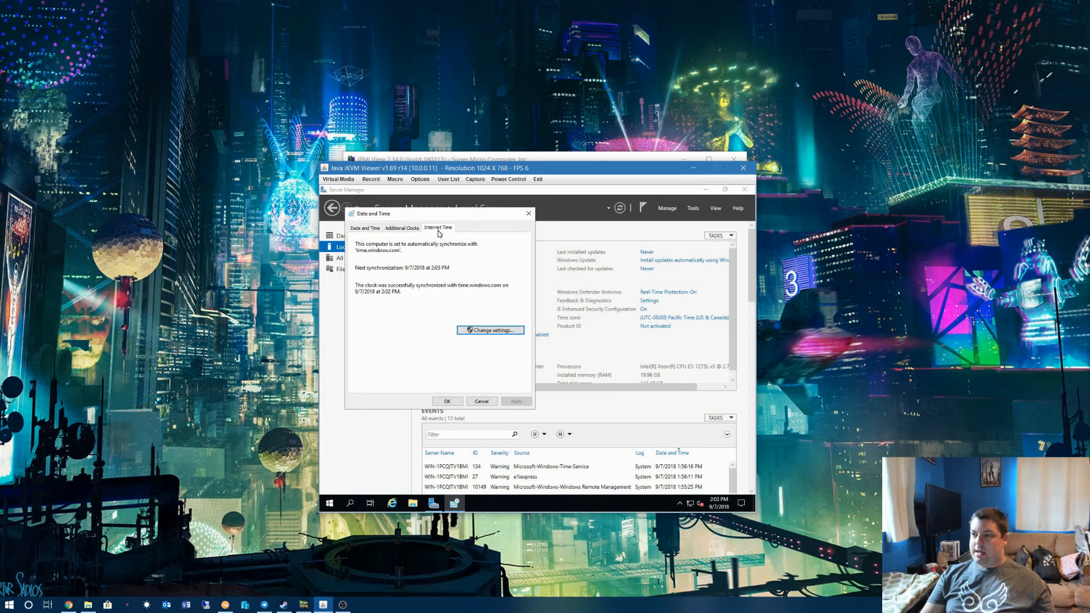
{"action": "left_click", "coordinate": [479, 330]}
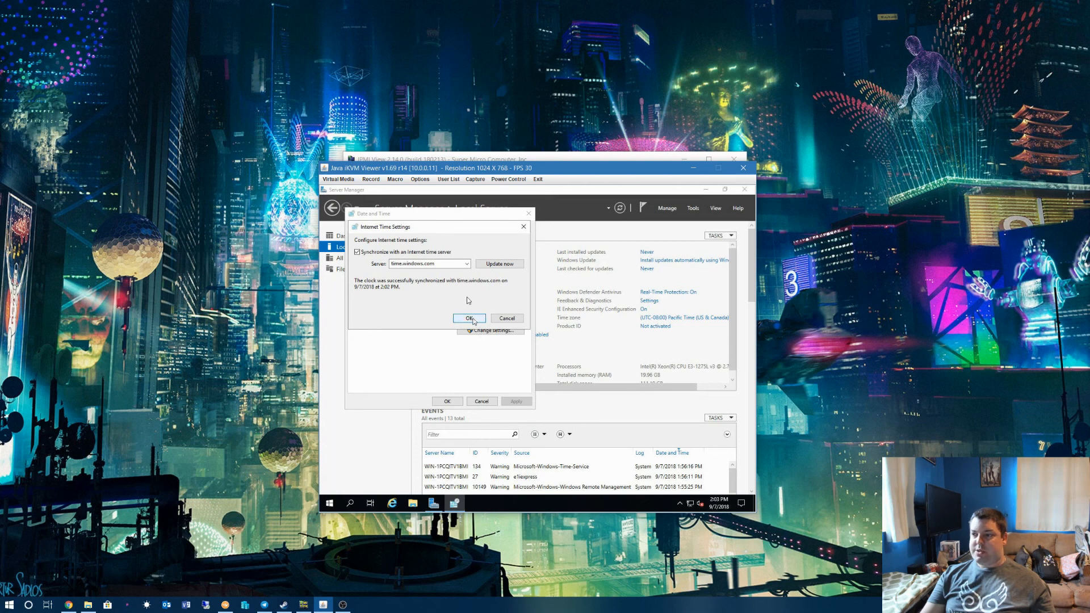
{"action": "left_click", "coordinate": [467, 264]}
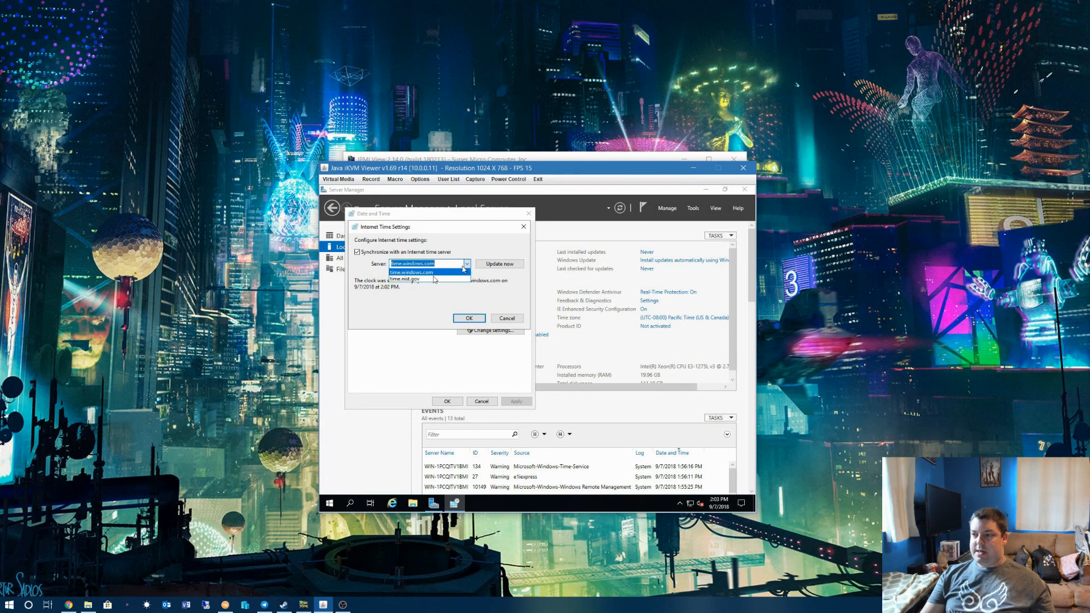
{"action": "left_click", "coordinate": [435, 279]}
{"action": "left_click", "coordinate": [500, 264]}
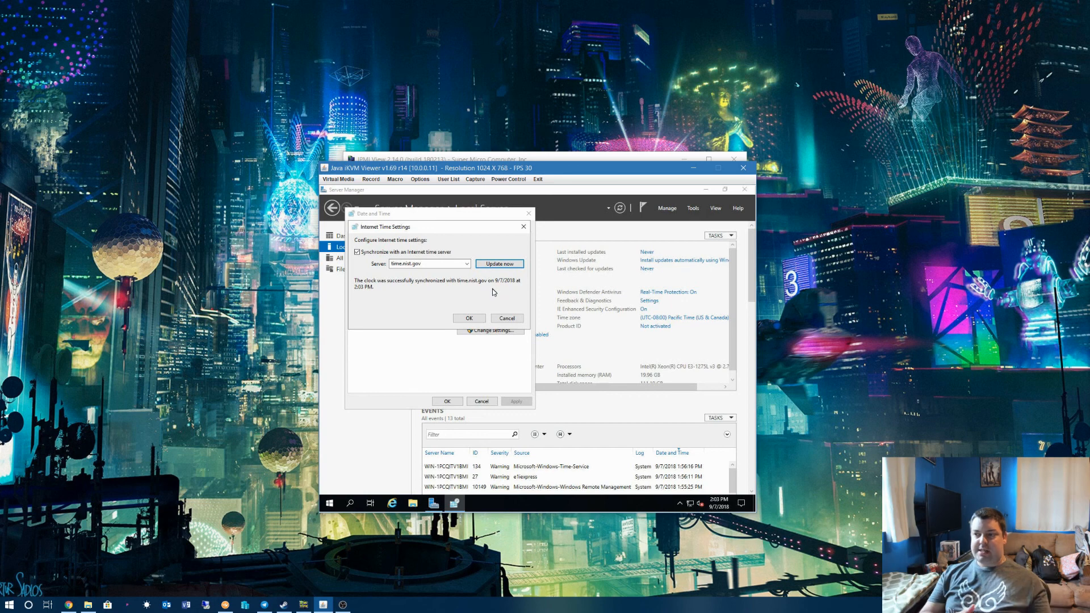
{"action": "left_click", "coordinate": [468, 318]}
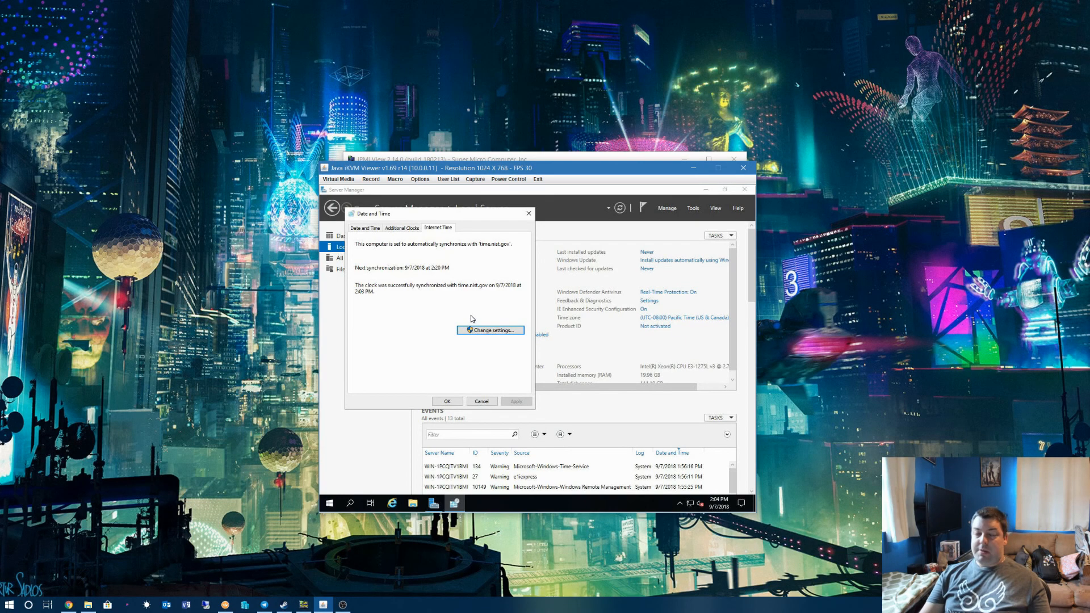
{"action": "left_click", "coordinate": [448, 401]}
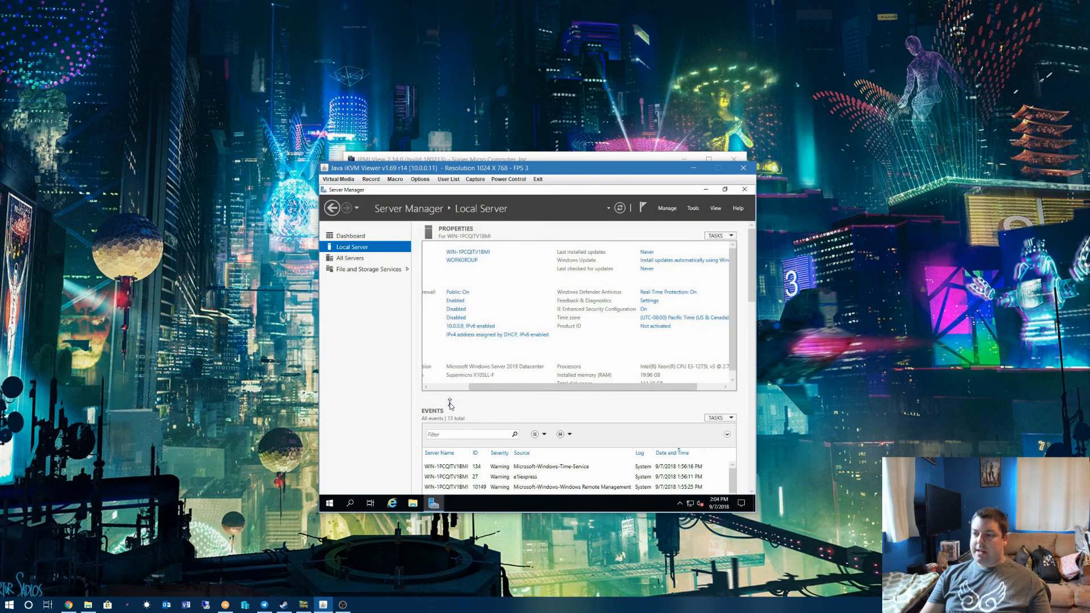
Enable Remote Desktop by allowing remote connections to this computer, accept the firewall exception, and apply the change
{"action": "left_click_drag", "start_coordinate": [469, 396], "coordinate": [410, 391]}
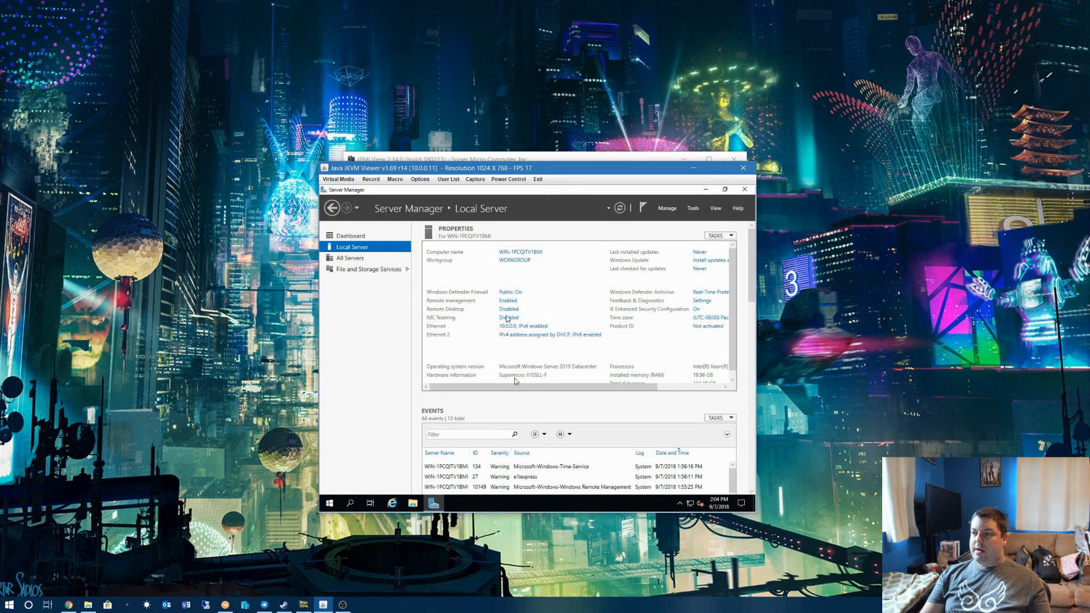
{"action": "left_click", "coordinate": [509, 311]}
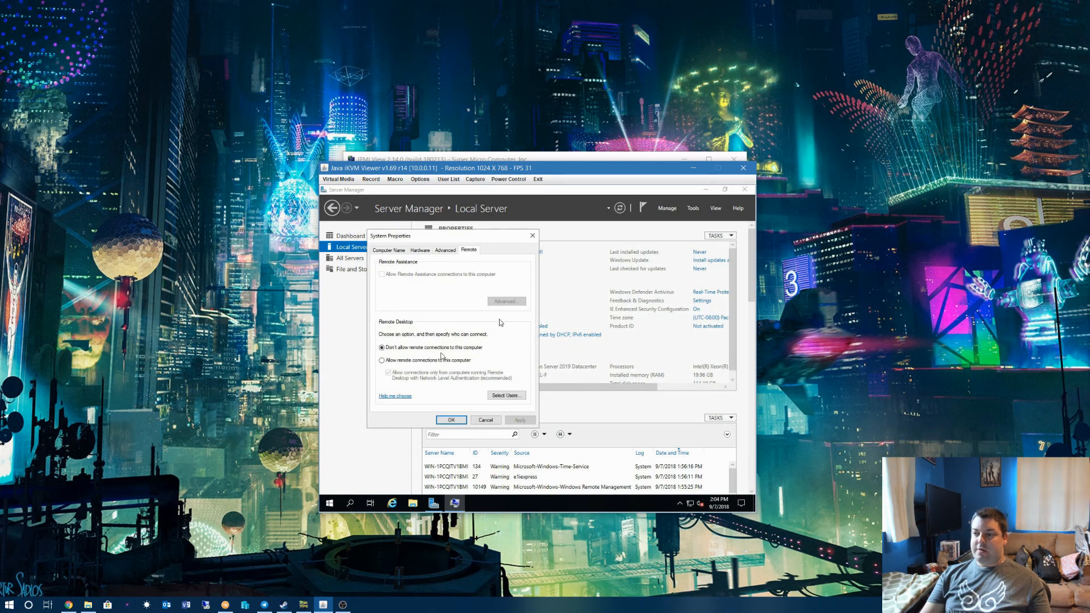
{"action": "left_click", "coordinate": [417, 360]}
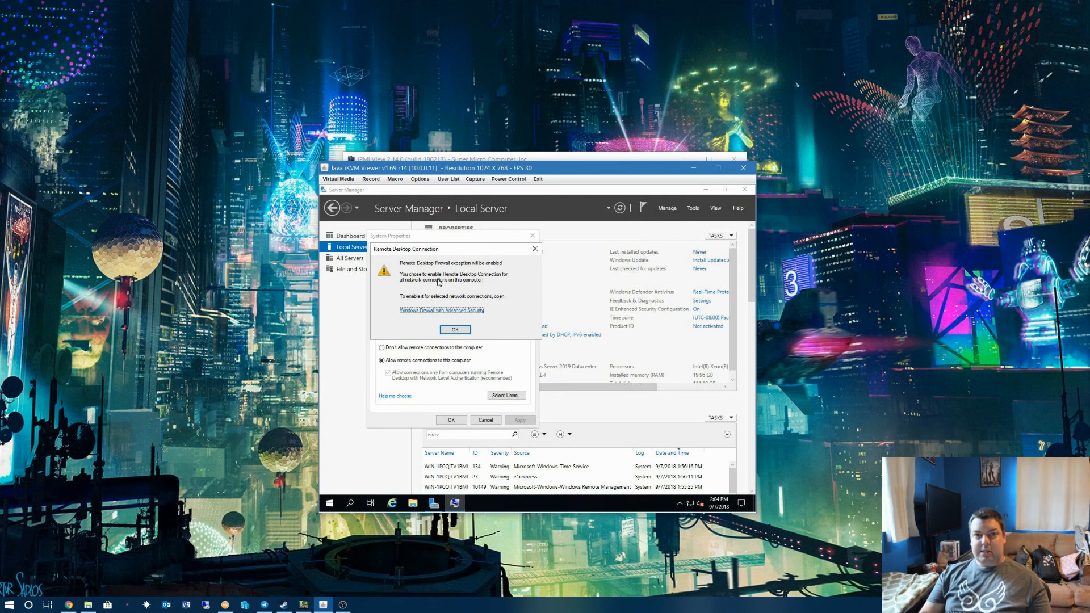
{"action": "left_click", "coordinate": [455, 329]}
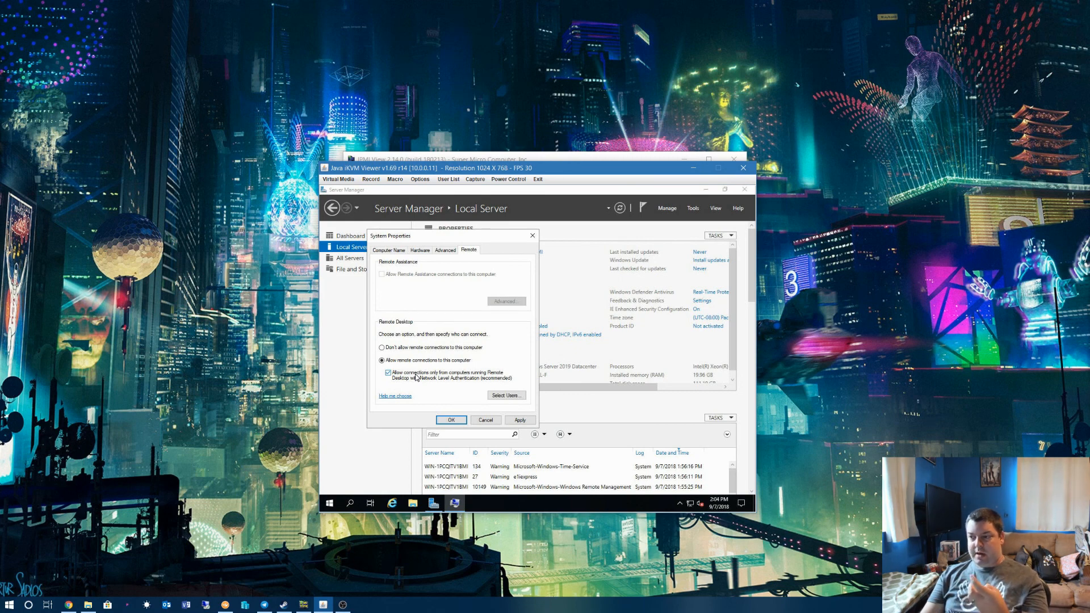
{"action": "left_click", "coordinate": [521, 420]}
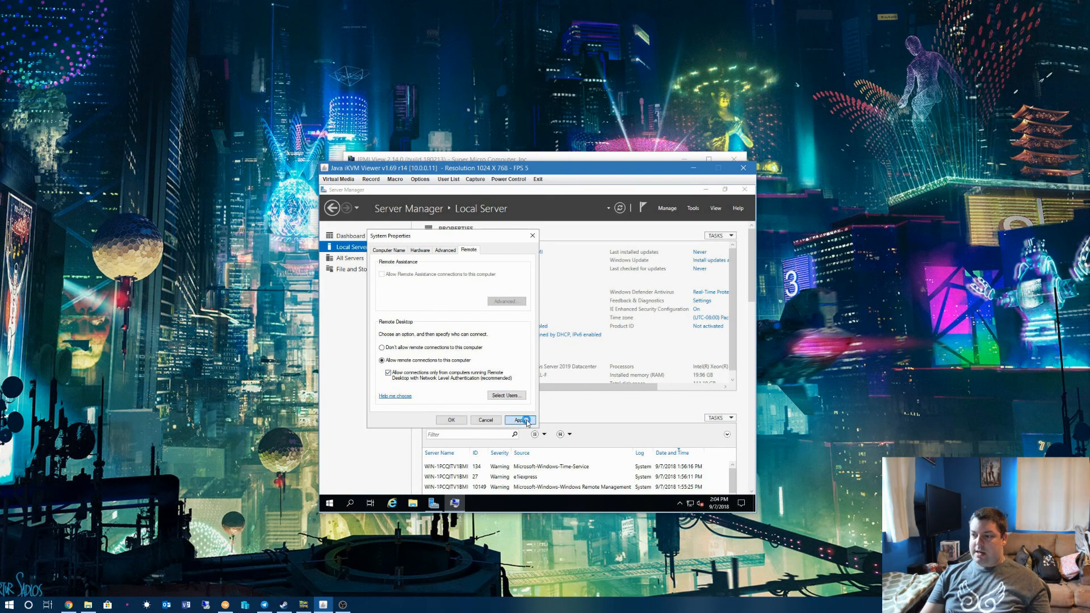
{"action": "left_click", "coordinate": [457, 420]}
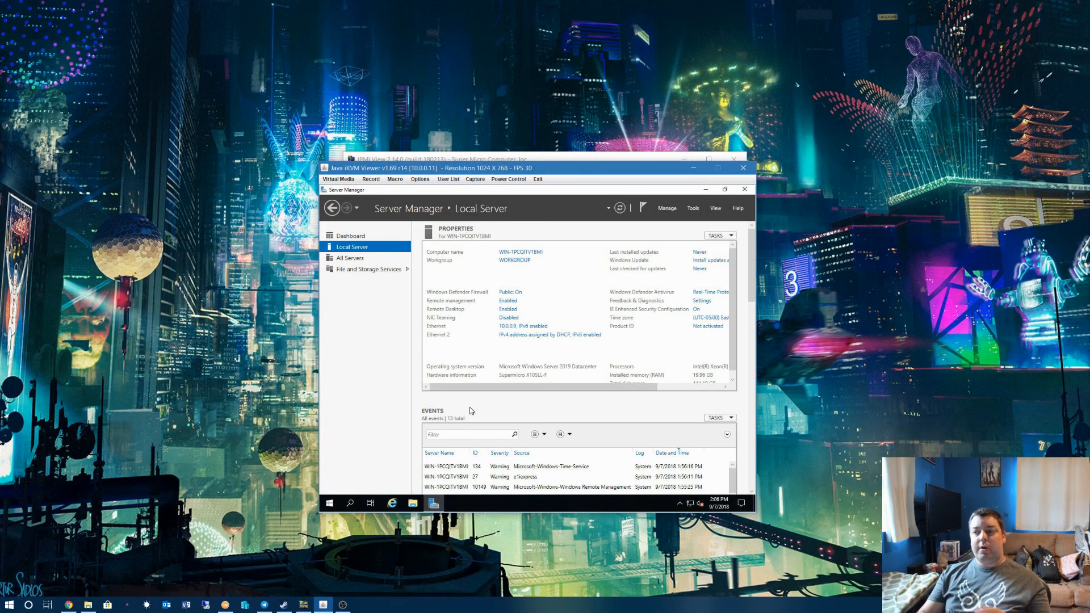
Rename the computer to TDE-LAB in its system properties, acknowledge the restart requirement, and close the properties
{"action": "left_click", "coordinate": [515, 253]}
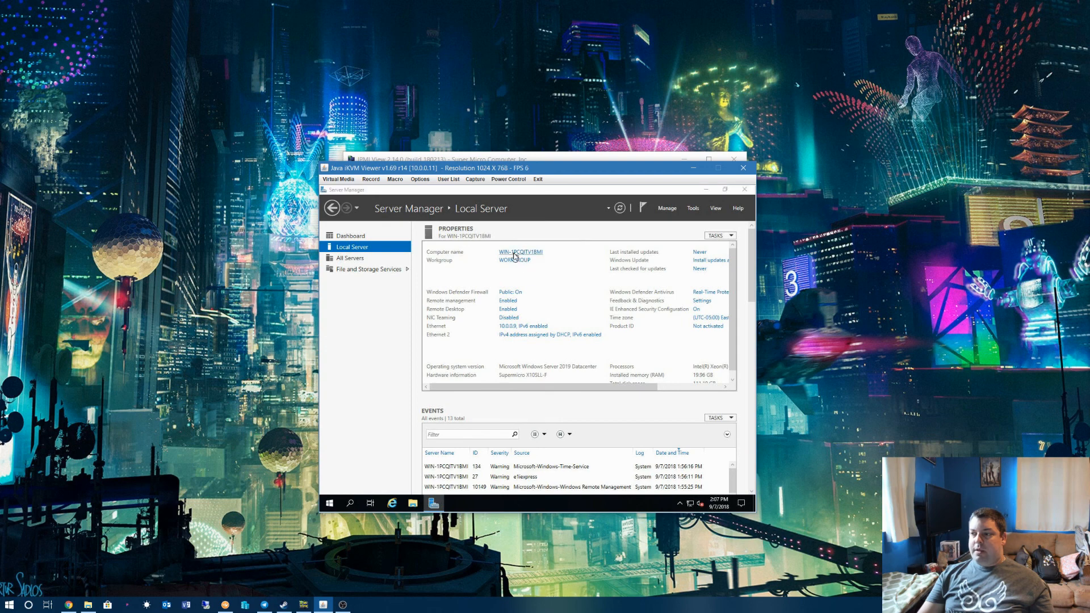
{"action": "left_click", "coordinate": [533, 355]}
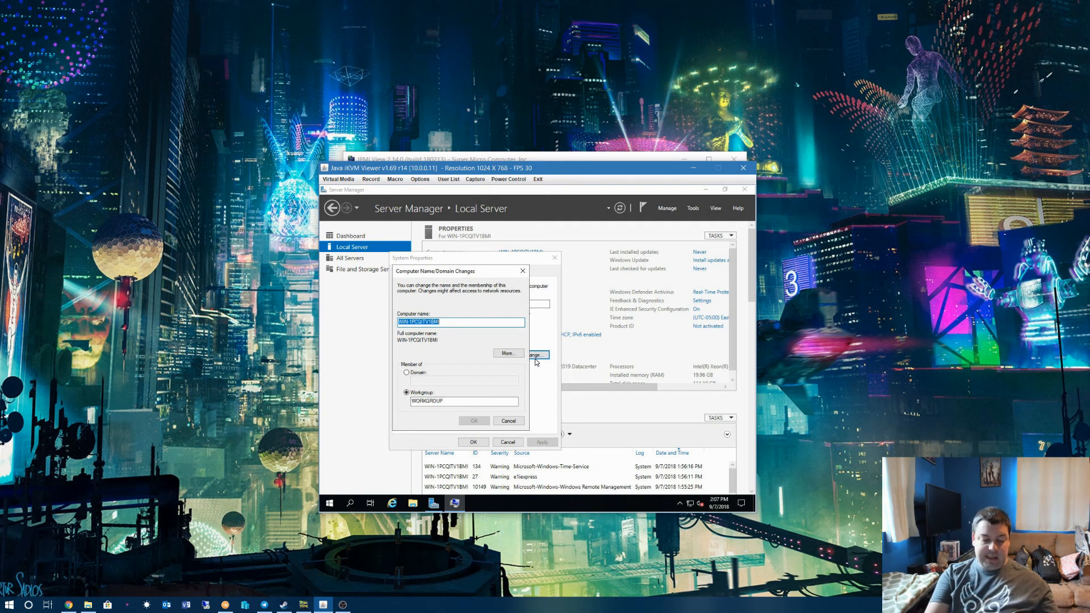
{"action": "type", "text": "TDE-LAB"}
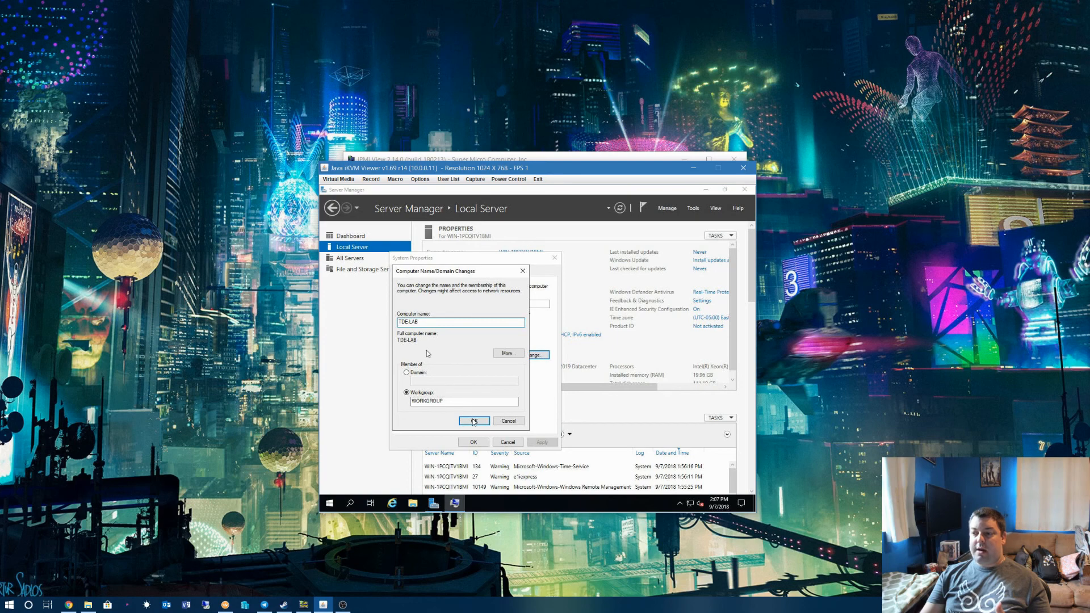
{"action": "left_click", "coordinate": [474, 421]}
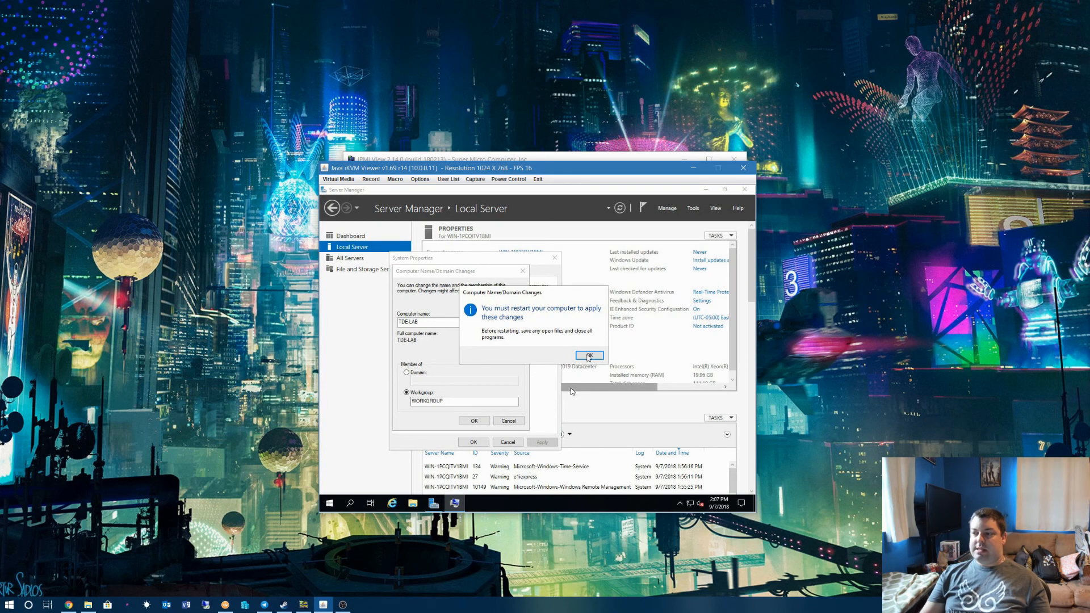
{"action": "left_click", "coordinate": [589, 356]}
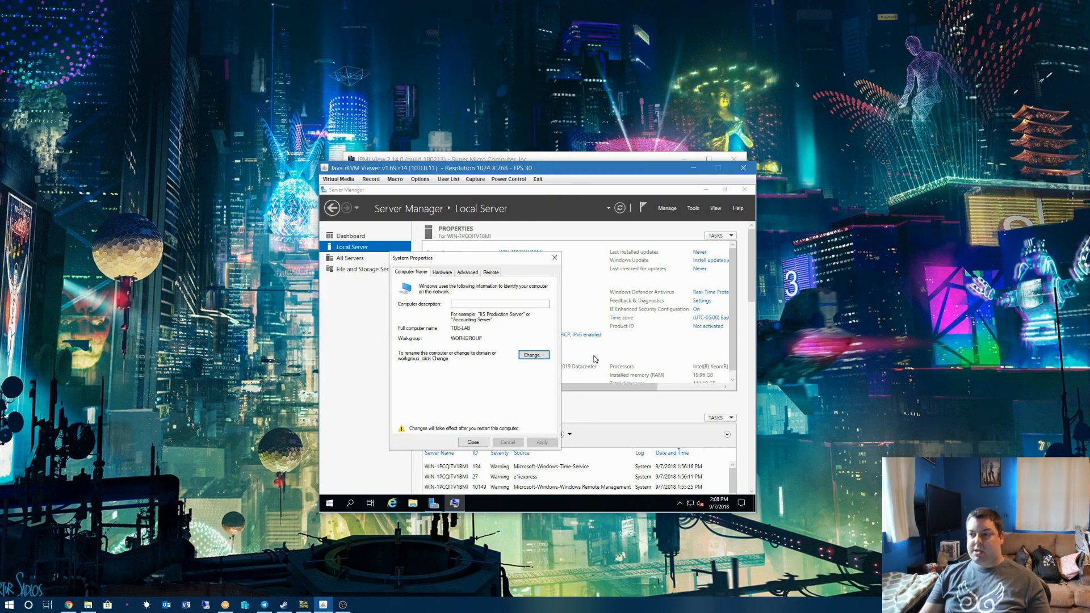
{"action": "left_click", "coordinate": [473, 442]}
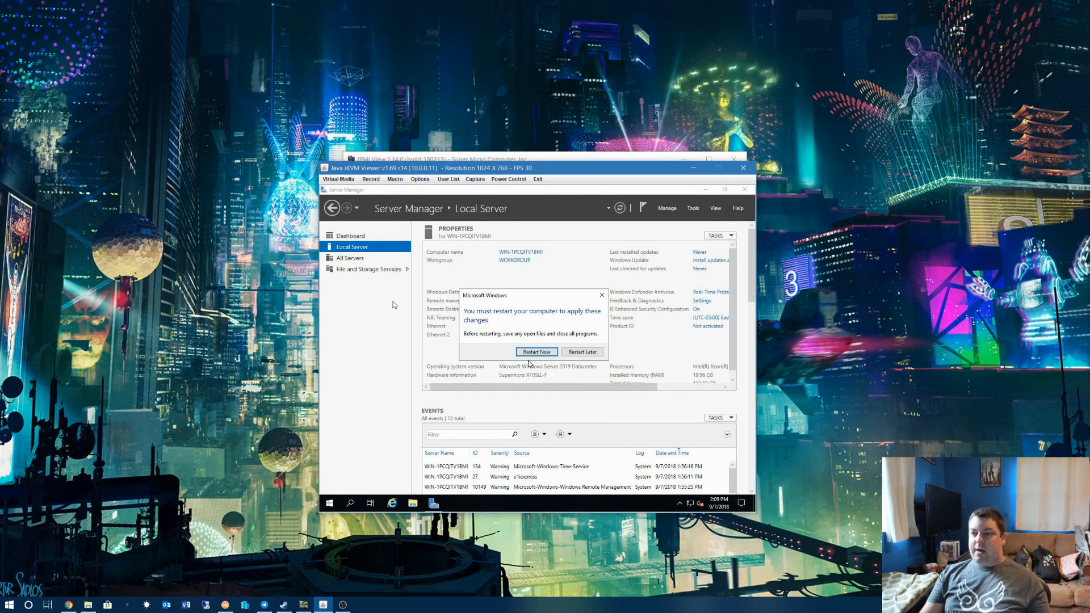
{"action": "left_click", "coordinate": [227, 254]}
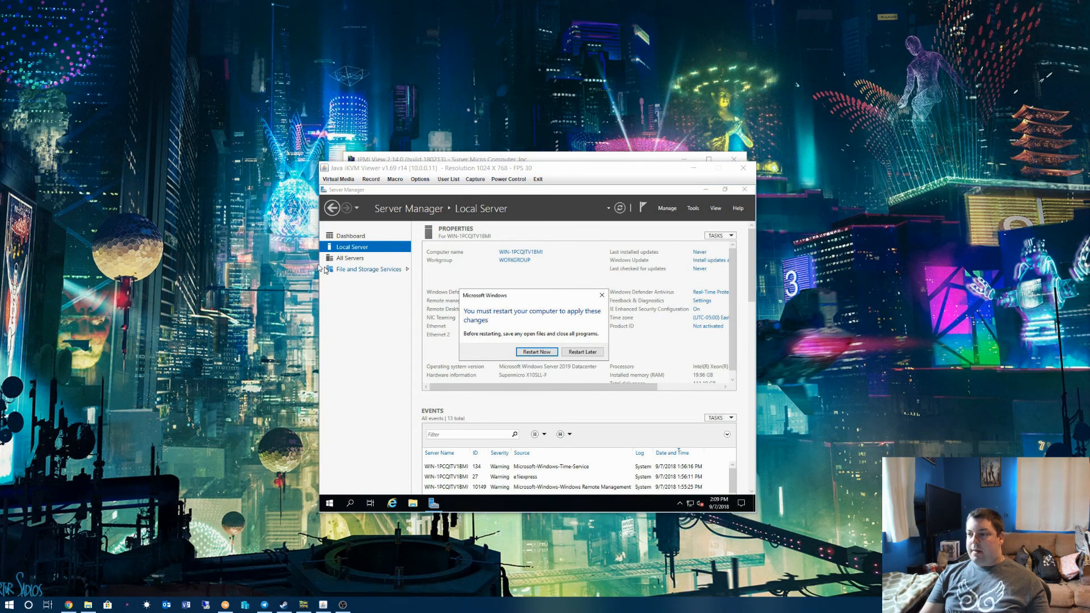